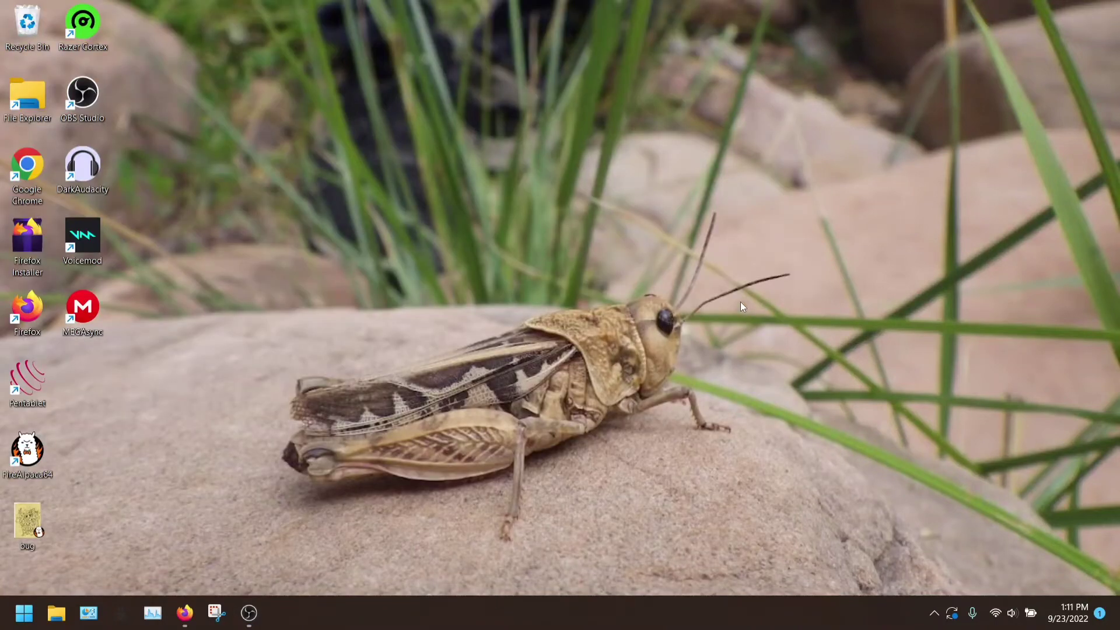
Switch to the BeepBox page in Firefox and open the bookmarked song "Actual new song in beepbox".
left_click(185, 615)
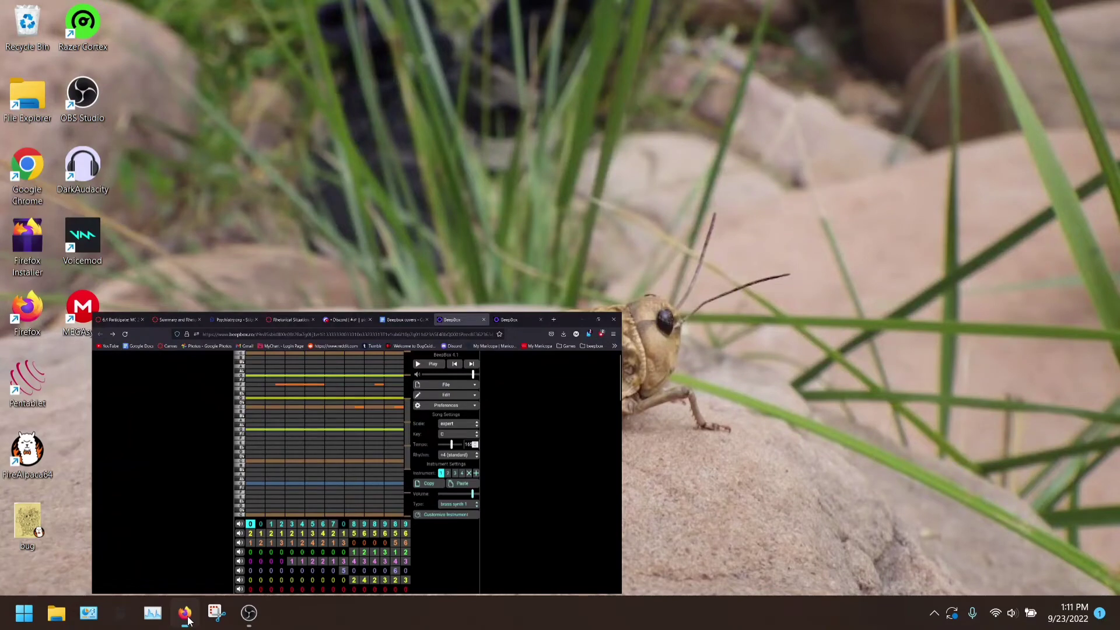
scroll(807, 428, "down", 2)
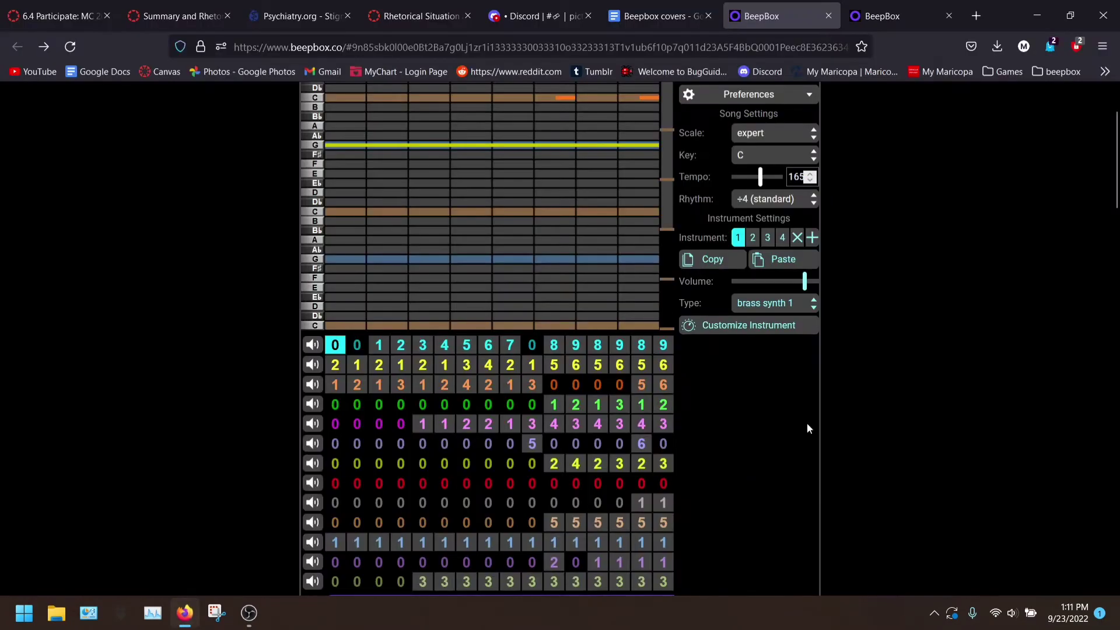
scroll(338, 446, "up", 2)
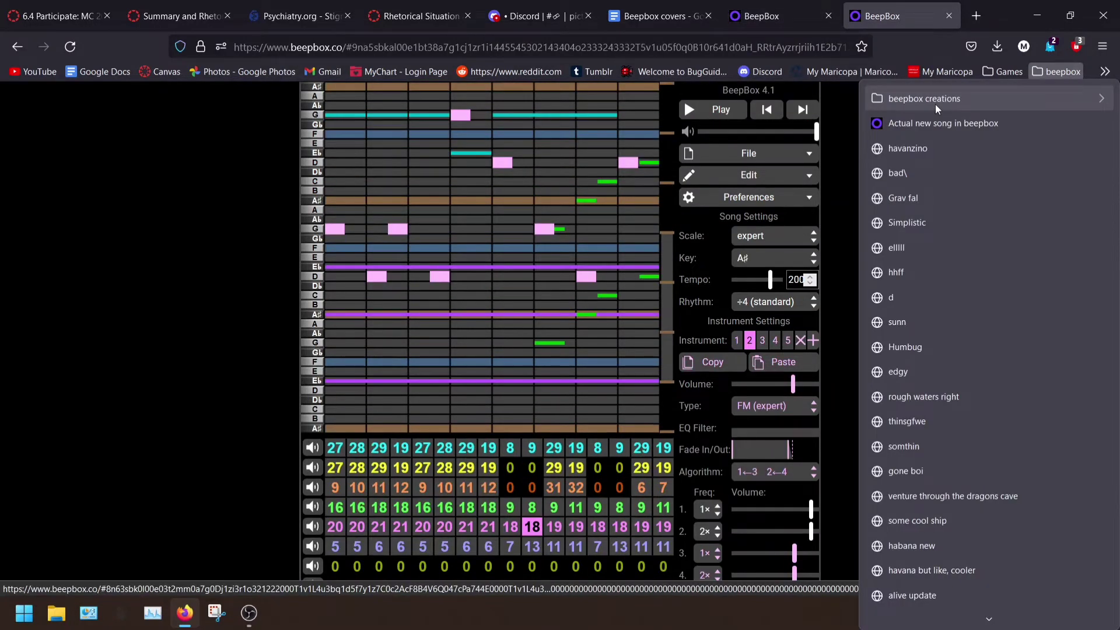
left_click(936, 123)
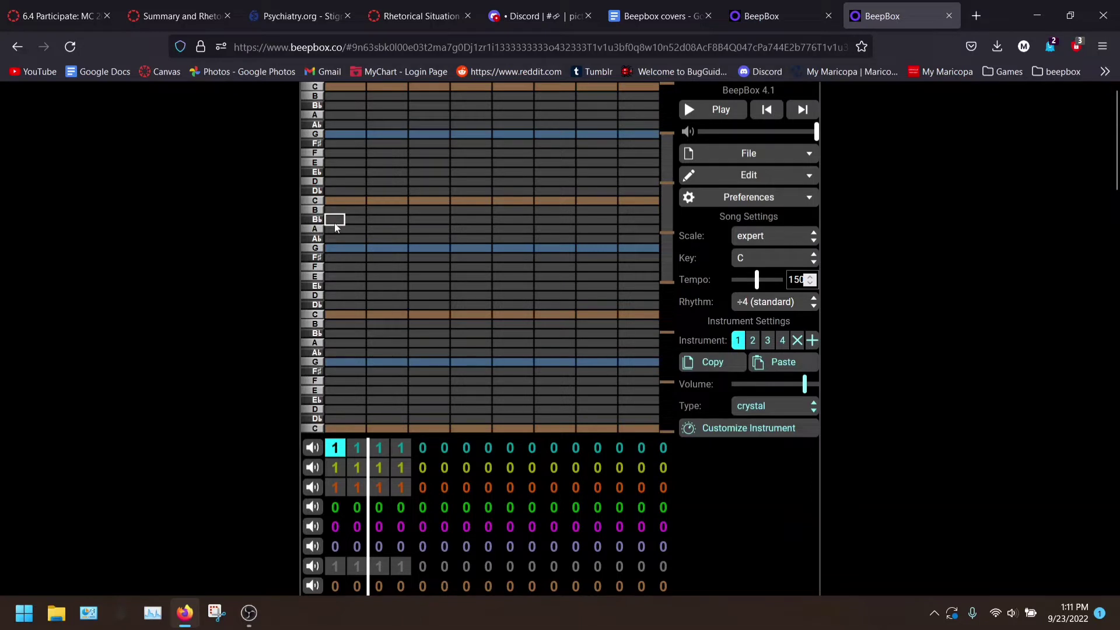
left_click(382, 222)
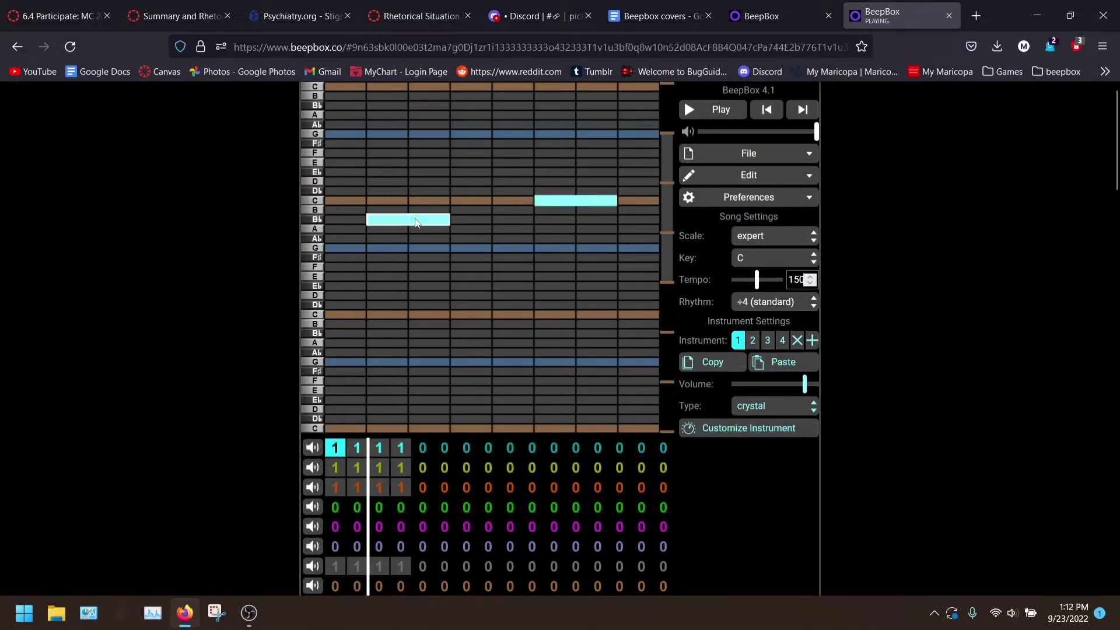
key("ctrl+z")
key("ctrl+z")
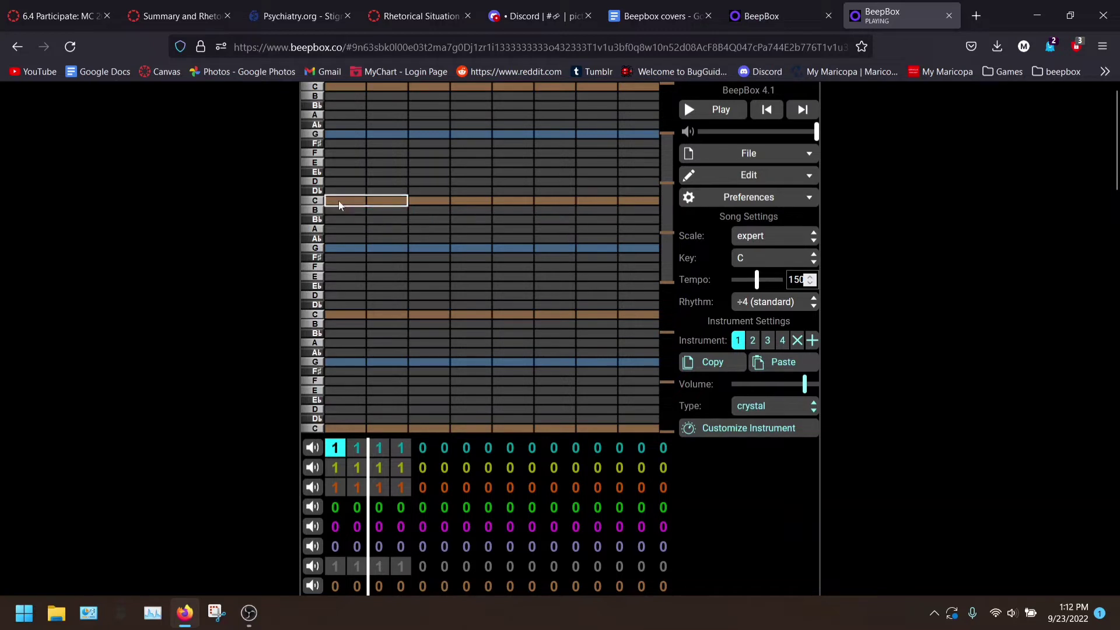
Change the type of instrument 1 in the first channel to the clavinet keyboard preset.
left_click(771, 406)
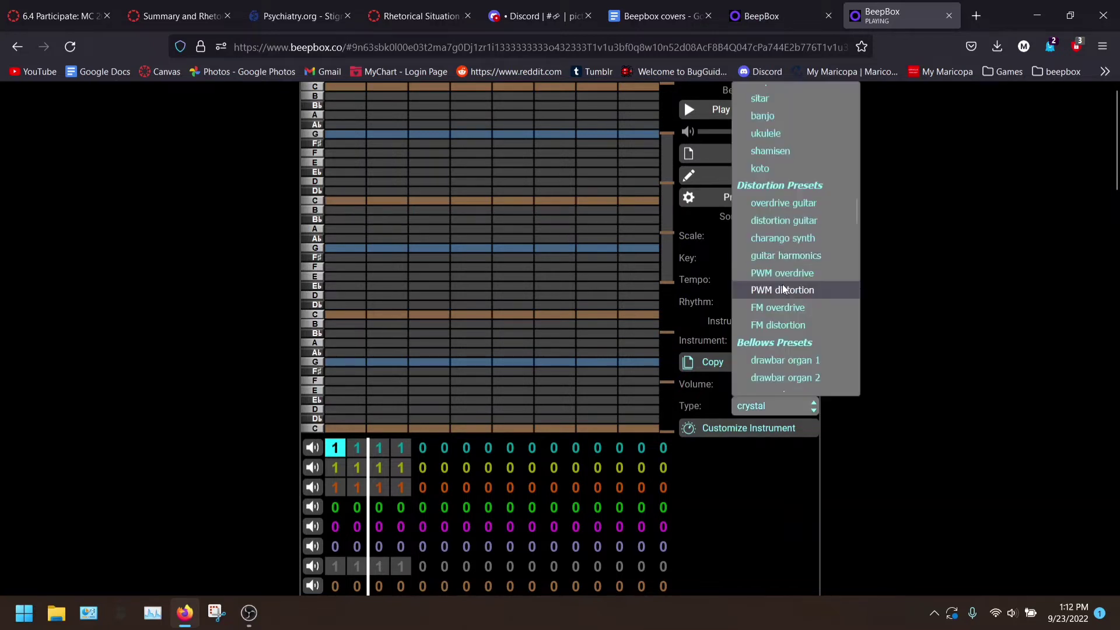
scroll(788, 286, "up", 5)
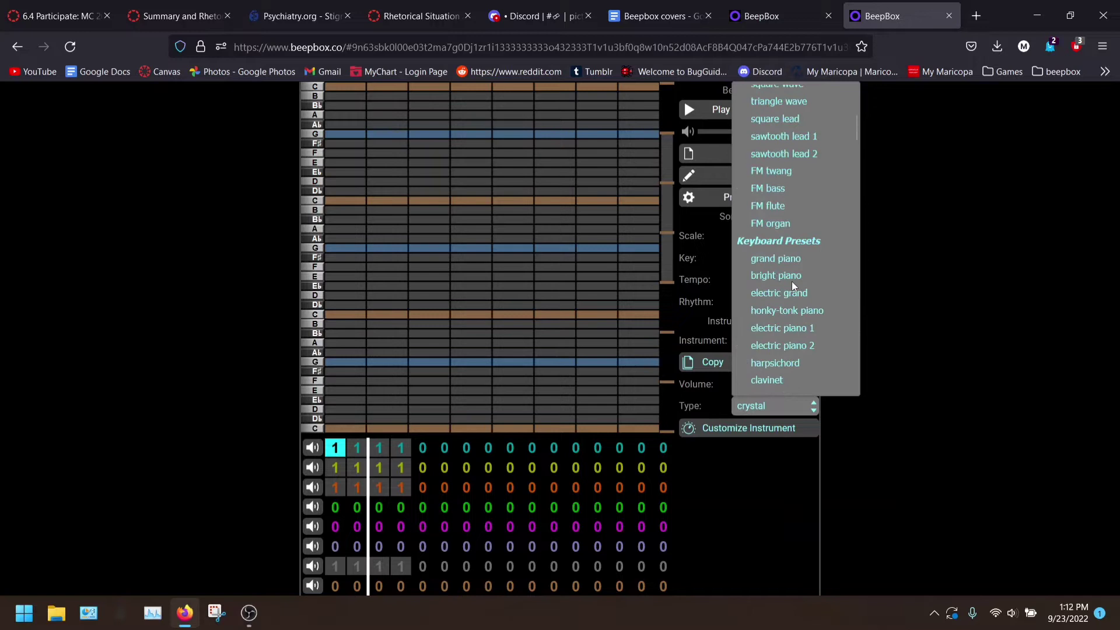
scroll(792, 281, "up", 4)
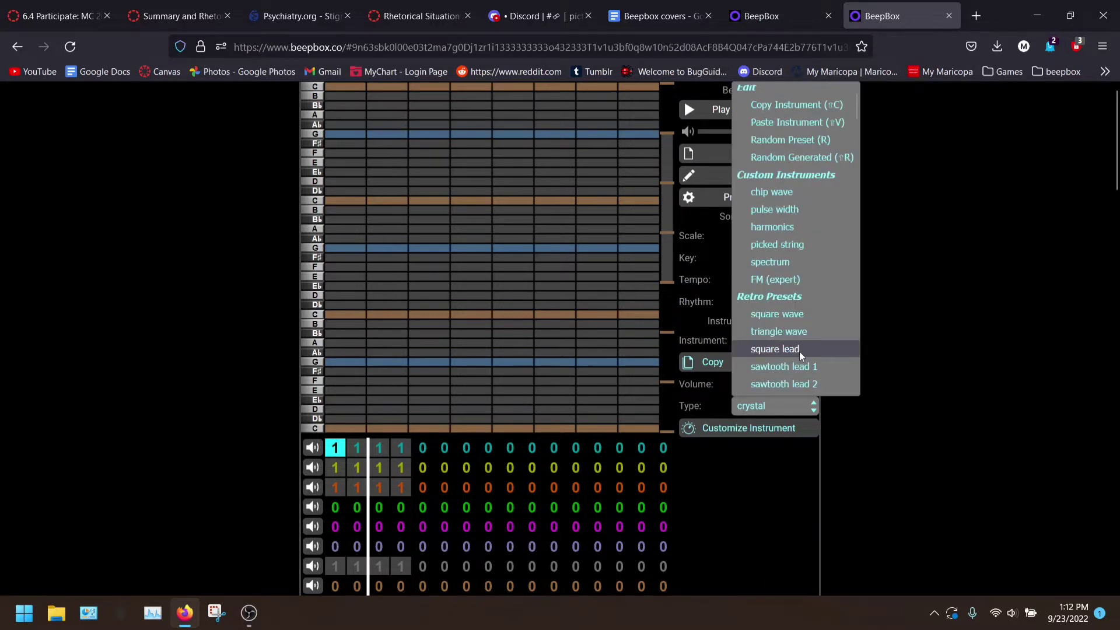
scroll(779, 251, "down", 3)
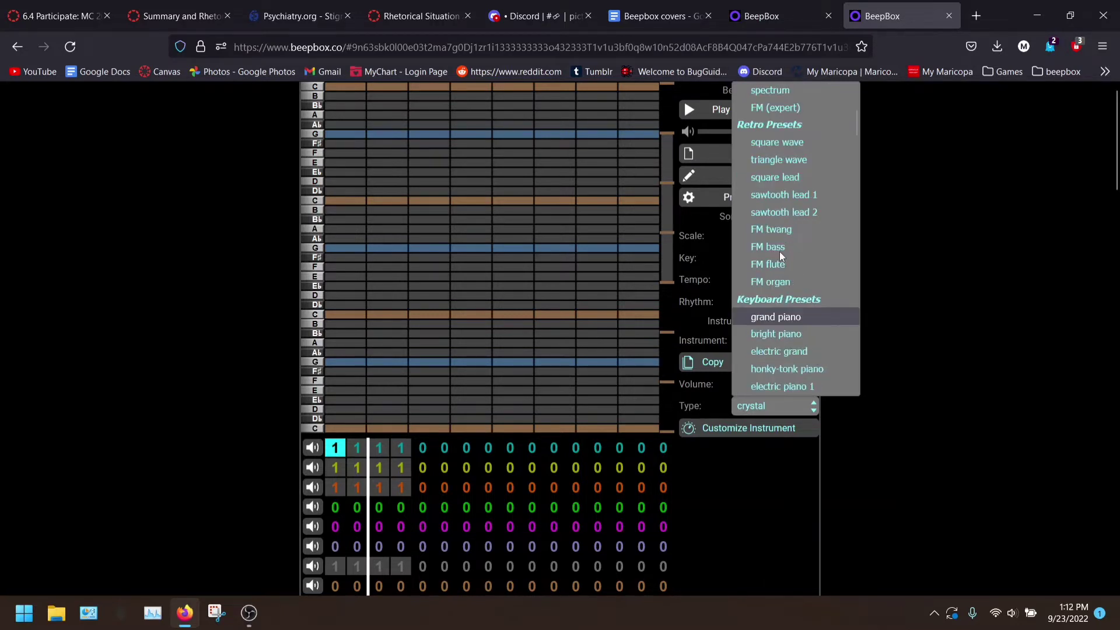
scroll(773, 291, "down", 6)
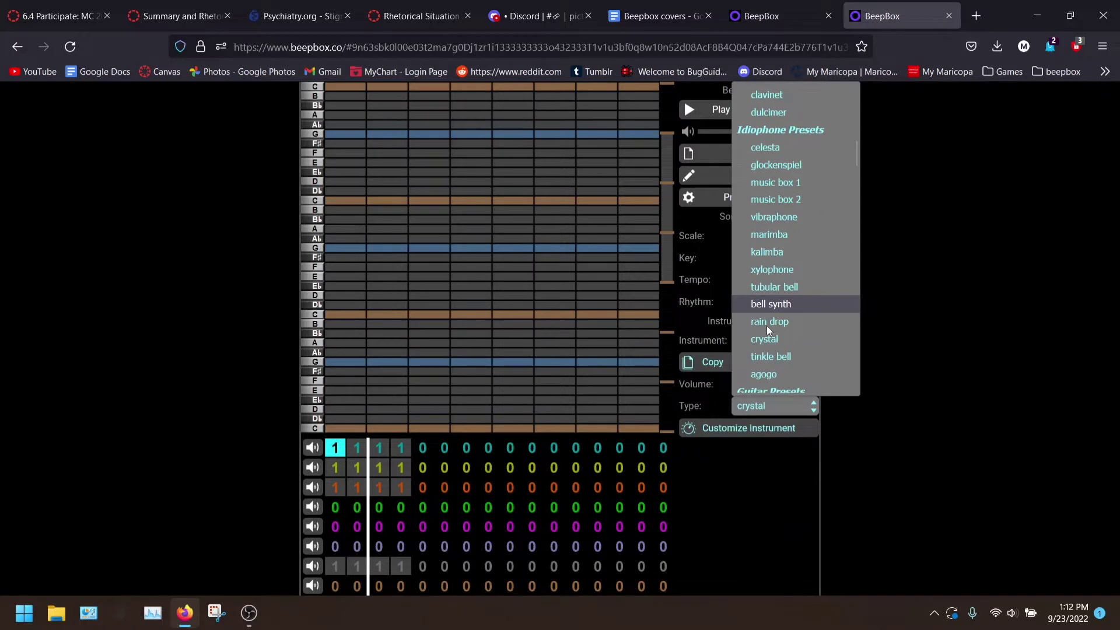
scroll(783, 128, "up", 1)
left_click(782, 128)
Audition a two-beat D note at the start of the bar, remove it, and slightly lower the instrument's volume.
left_click(368, 182)
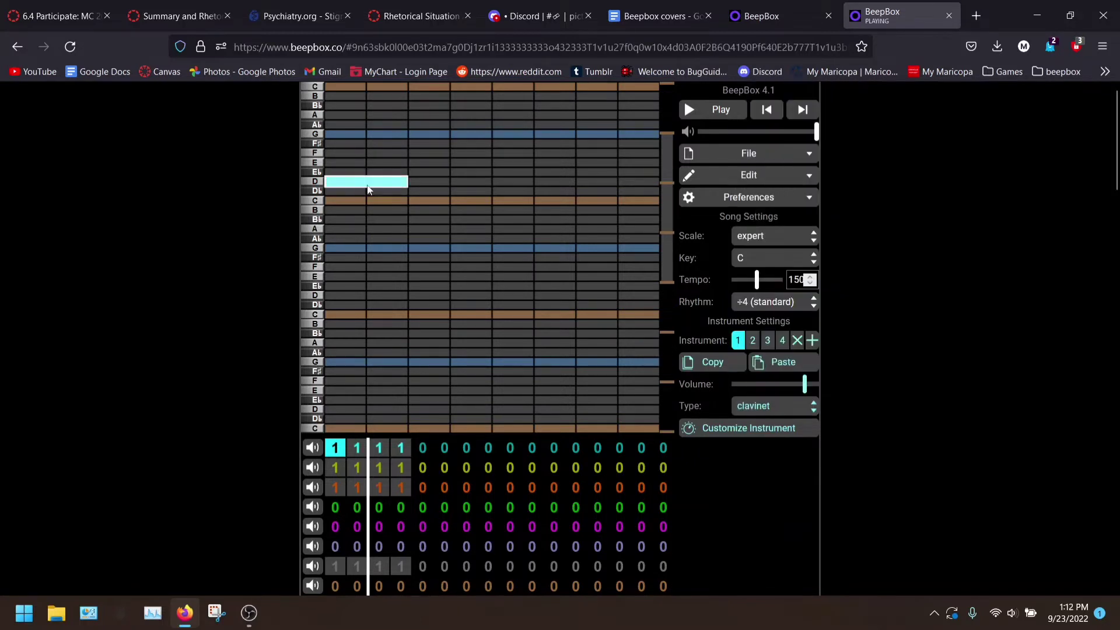
left_click(367, 186)
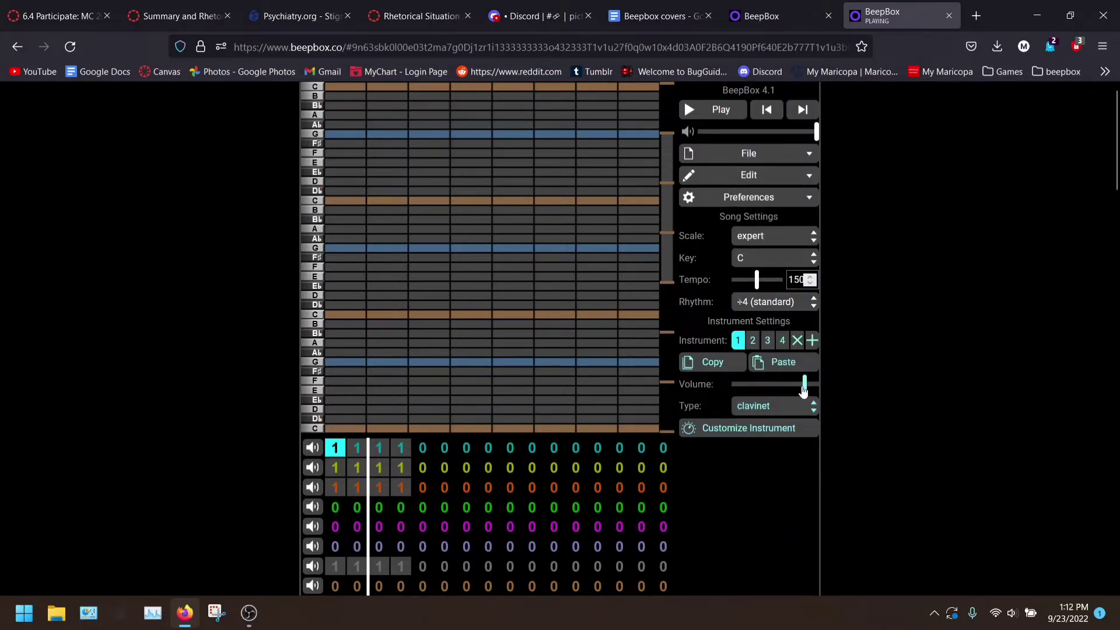
left_click_drag(804, 389, 792, 386)
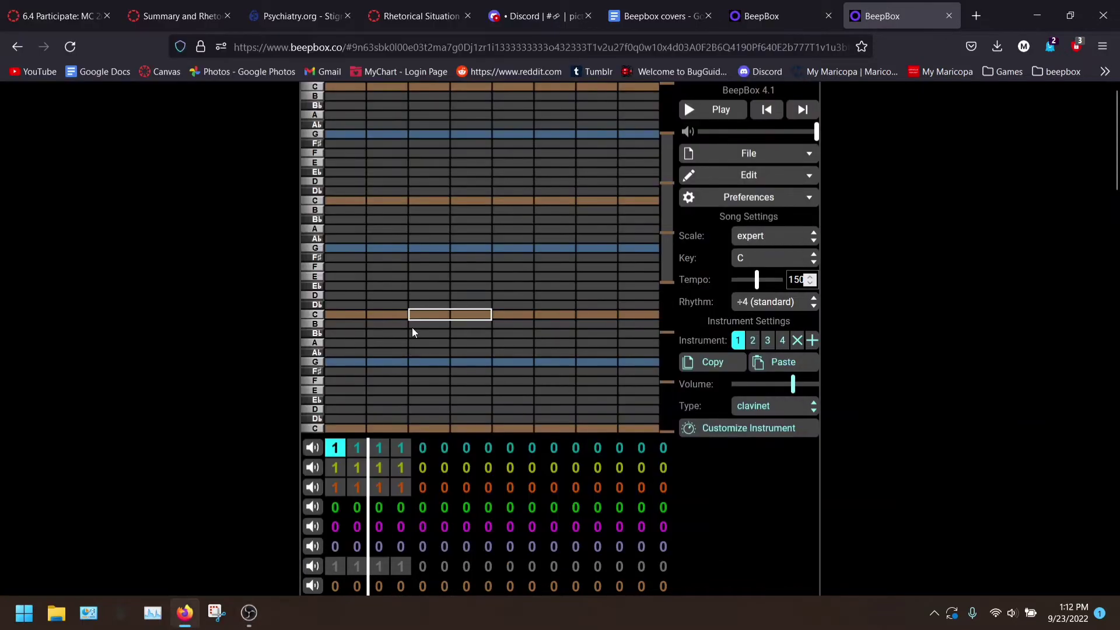
Place a B♭ note in pattern 1 of the first channel and stretch it across the whole bar.
left_click(338, 220)
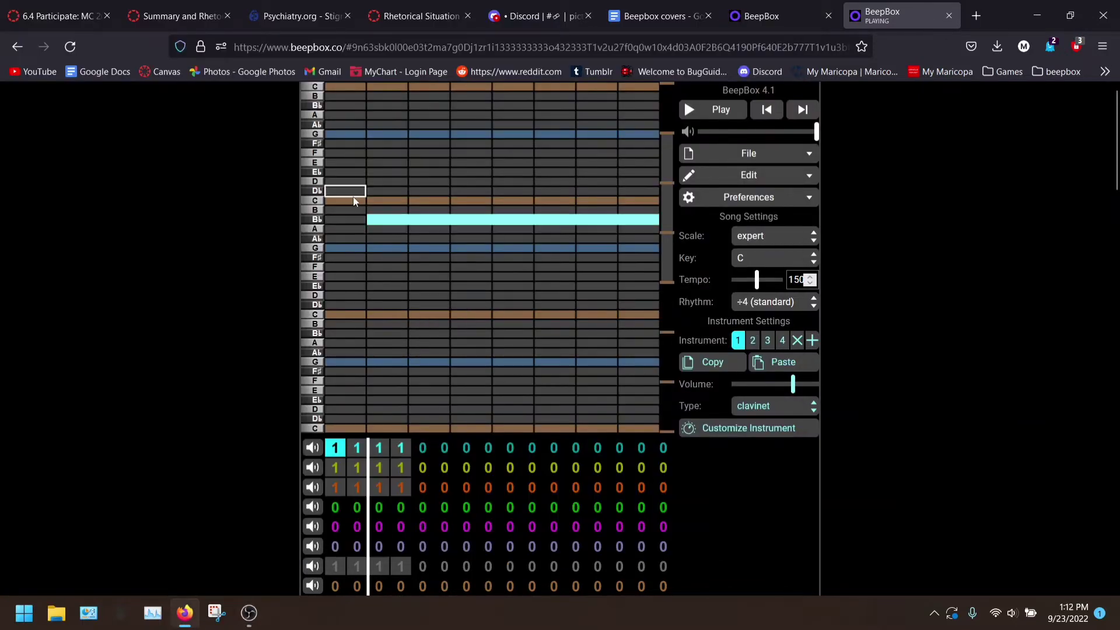
left_click_drag(417, 219, 344, 222)
Tie bar 2's B♭ note to the previous bar, playing the song from the start before and after the change.
left_click(352, 453)
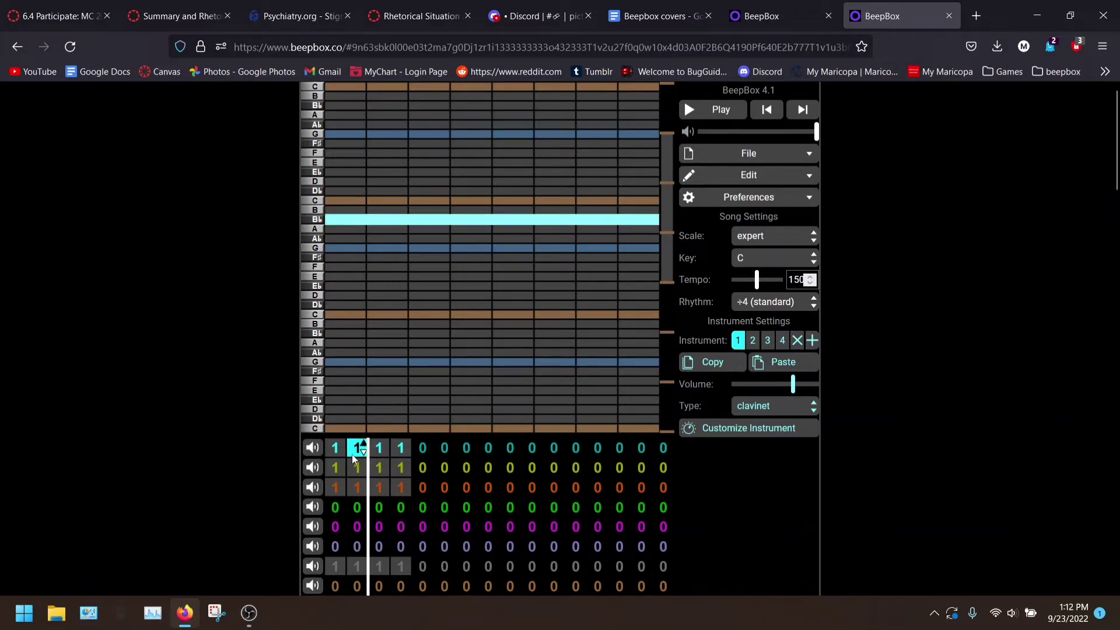
left_click(768, 111)
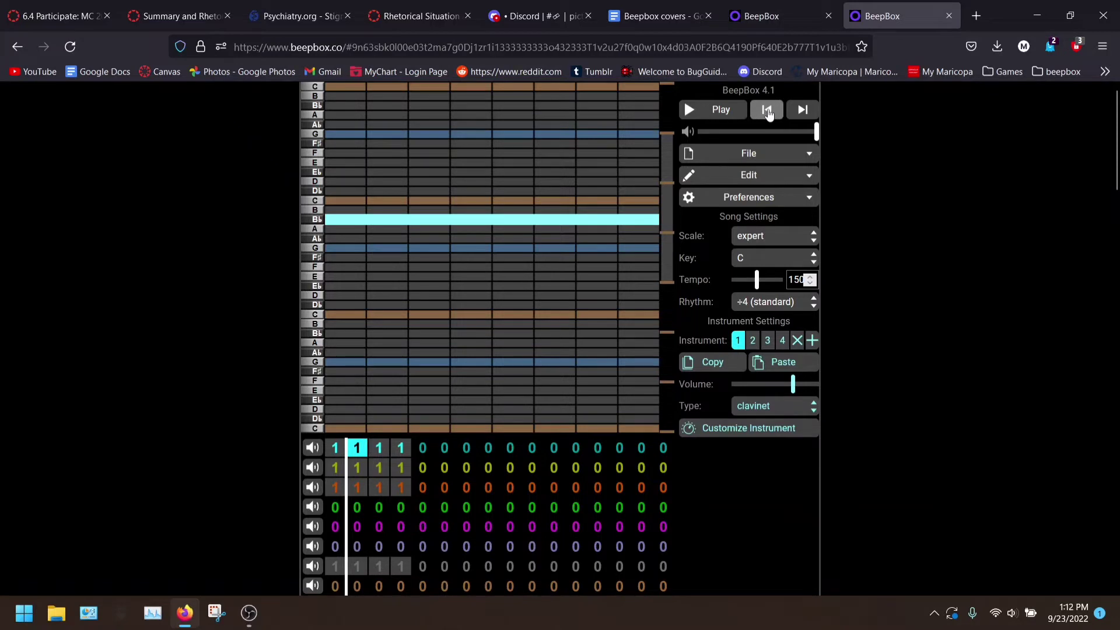
left_click(734, 109)
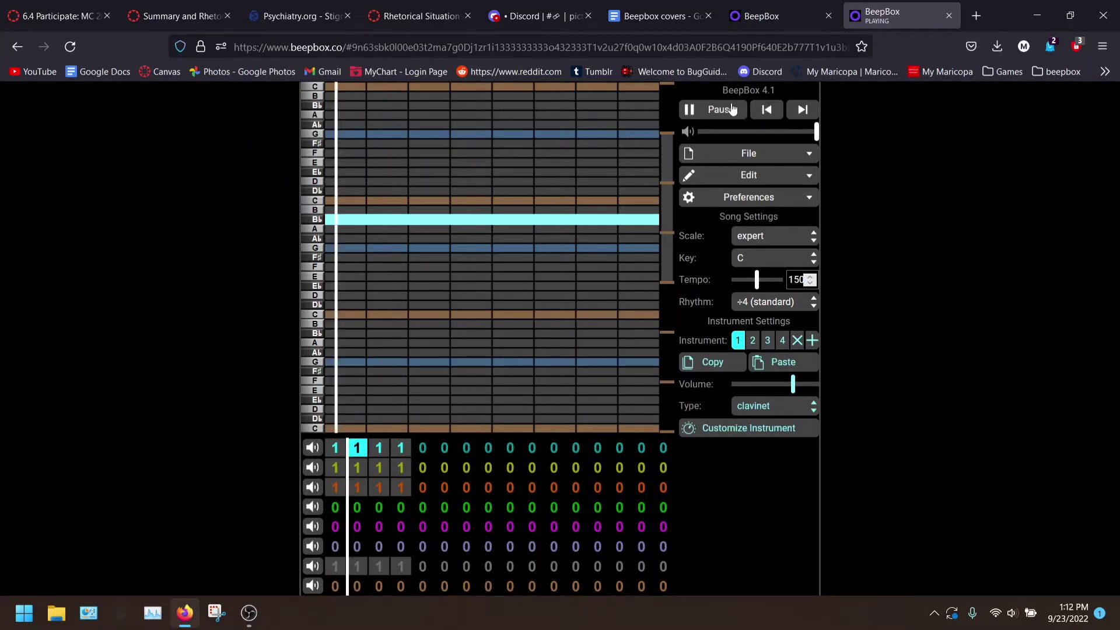
left_click(732, 110)
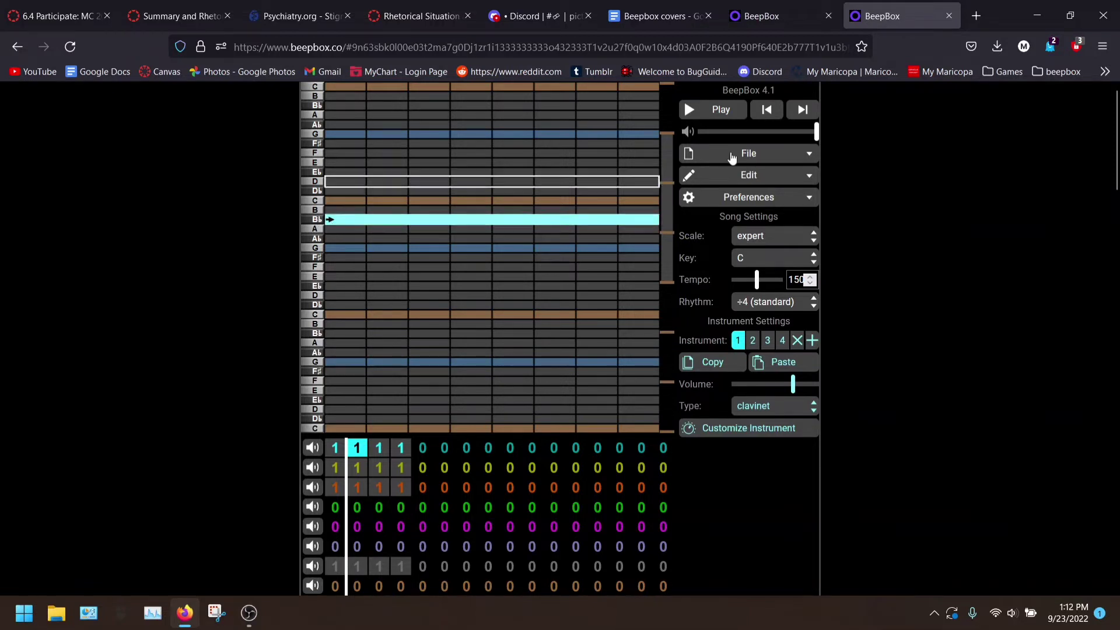
left_click(766, 109)
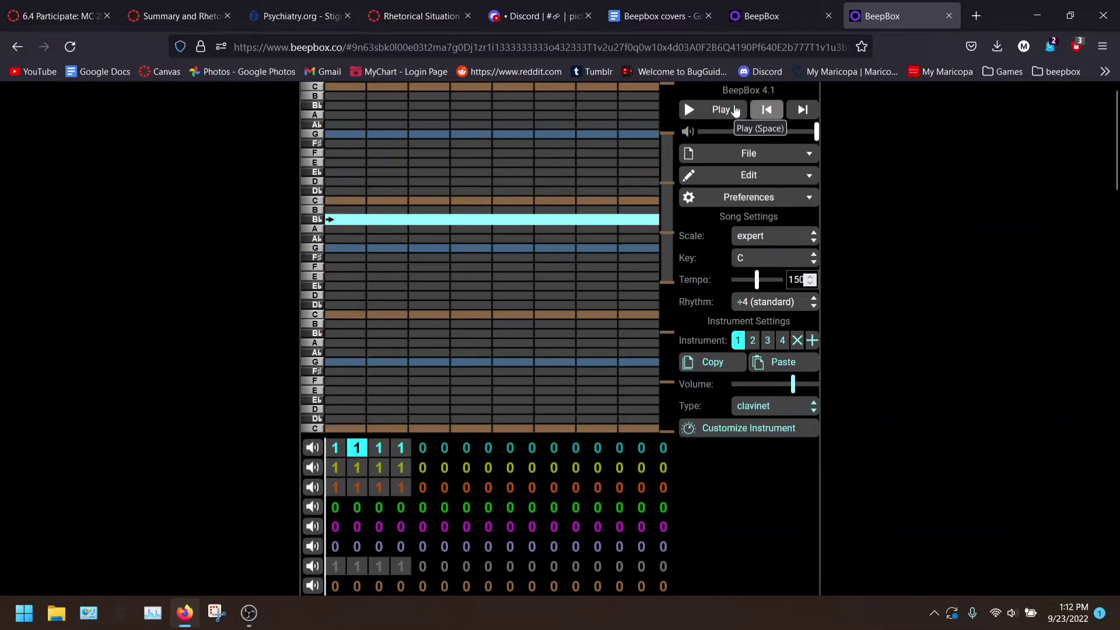
left_click(735, 111)
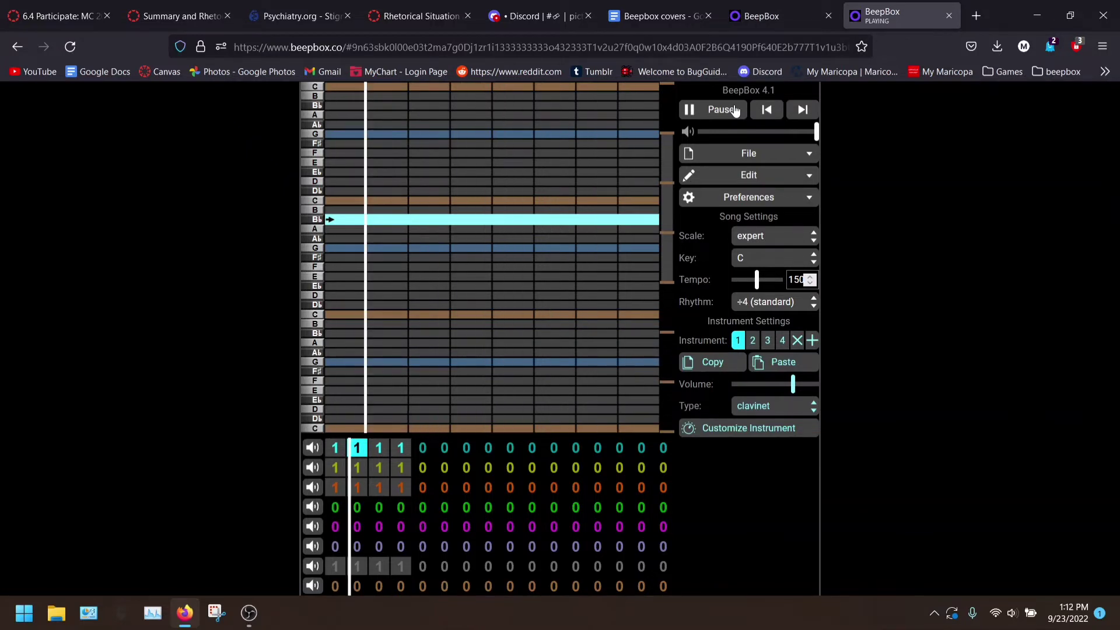
left_click(735, 110)
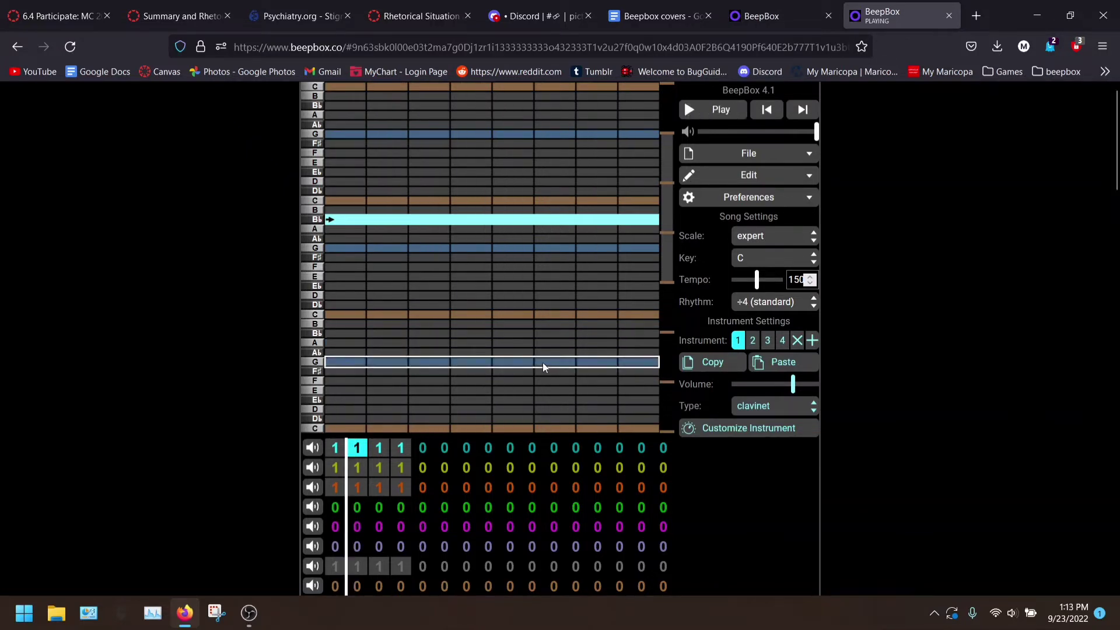
Assign pattern 2 to bar 3 of the first channel and add a full-bar B♭ note.
left_click(379, 448)
key("2")
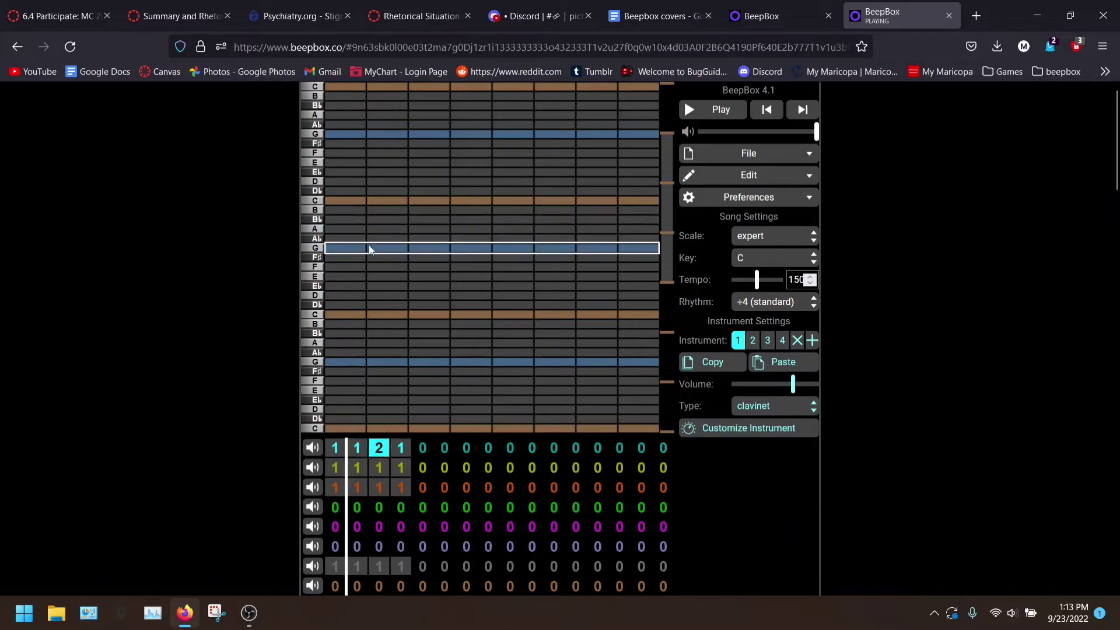
left_click(373, 219)
Assign pattern 3 to bar 4 of the first channel and add a full-bar B♭ note tied to the previous bar.
left_click(407, 447)
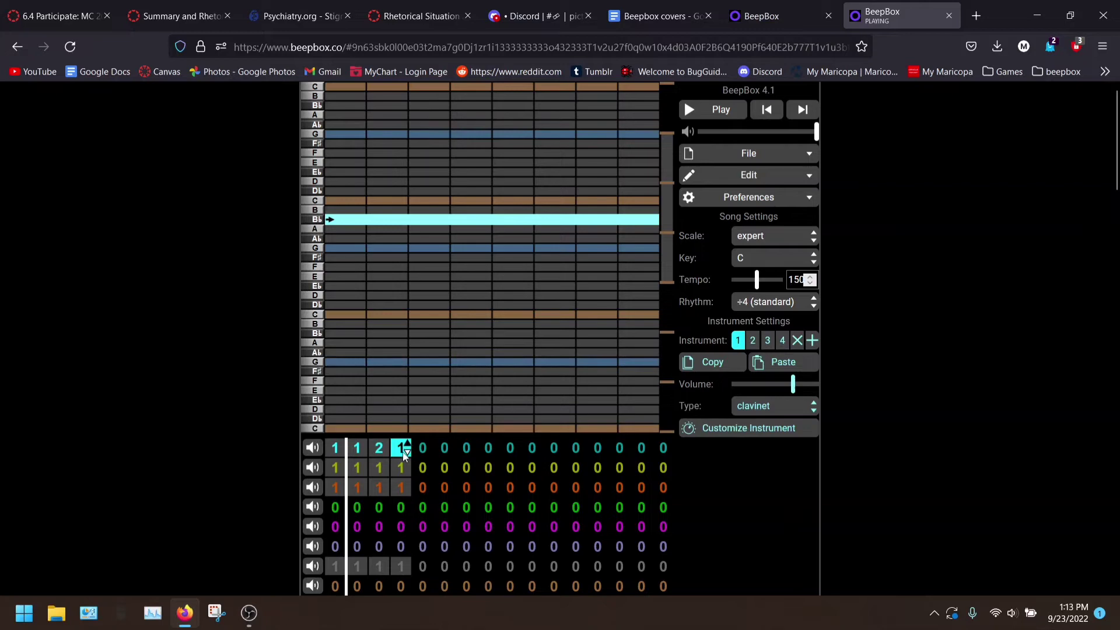
key("3")
left_click(379, 193)
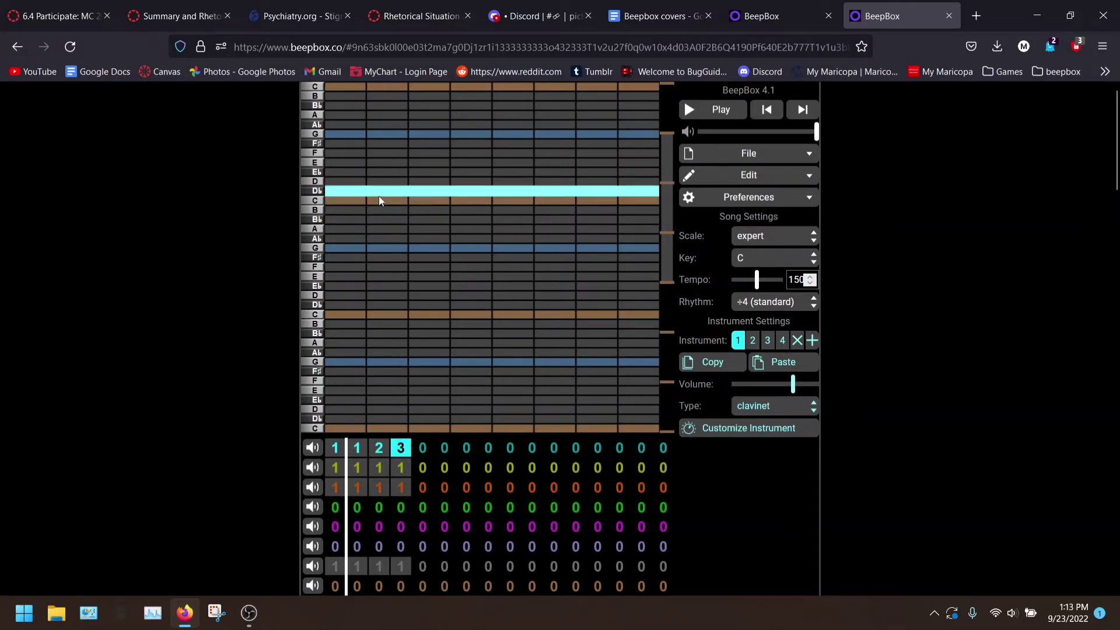
left_click(378, 190)
left_click(379, 209)
left_click_drag(379, 209, 387, 221)
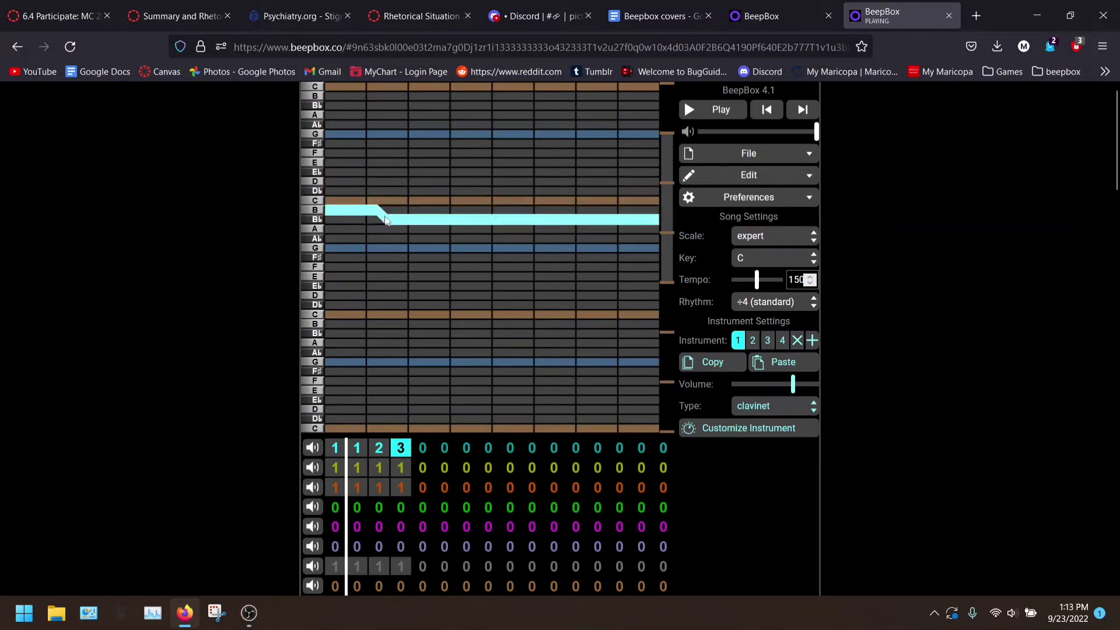
left_click(388, 220)
left_click(403, 220)
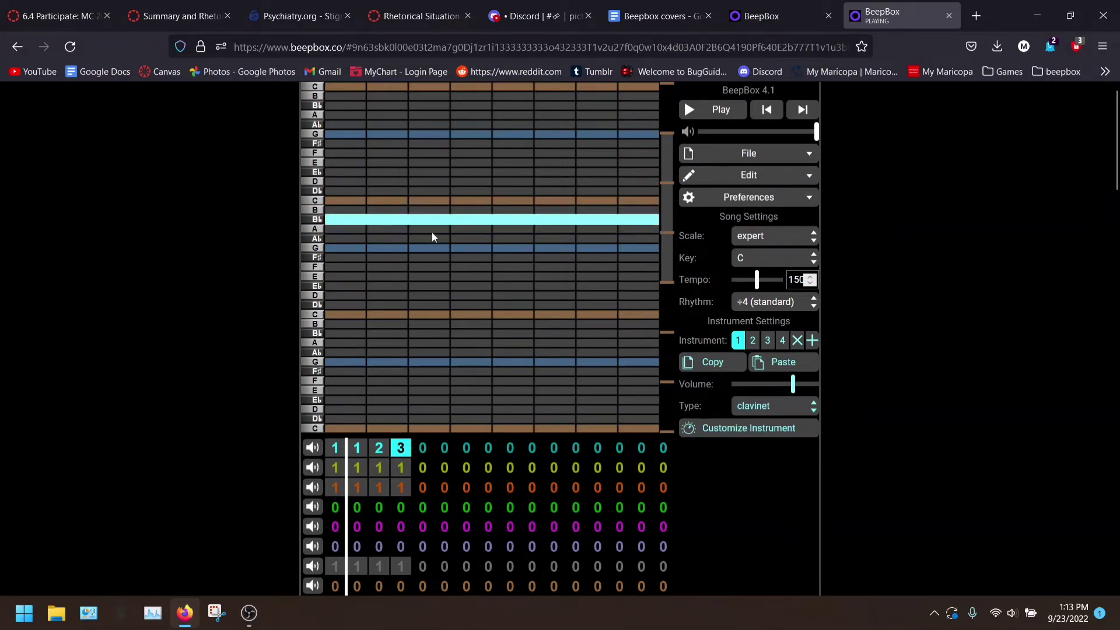
left_click(379, 448)
left_click(401, 448)
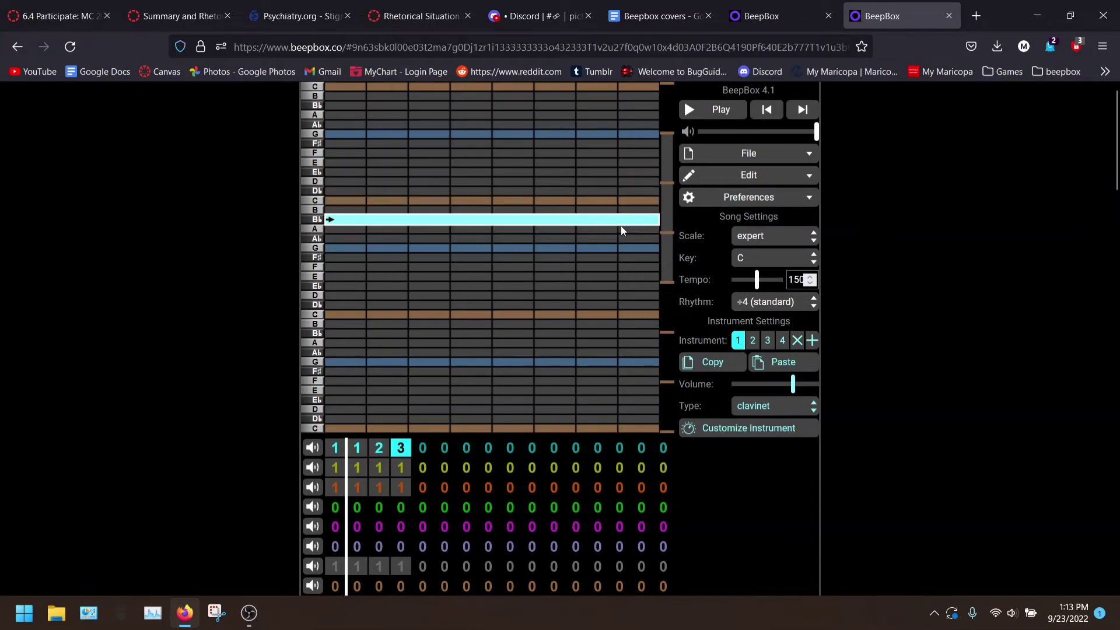
Try a decrescendo and a crescendo on the B♭ note in bar 3, undoing each one.
left_click(379, 450)
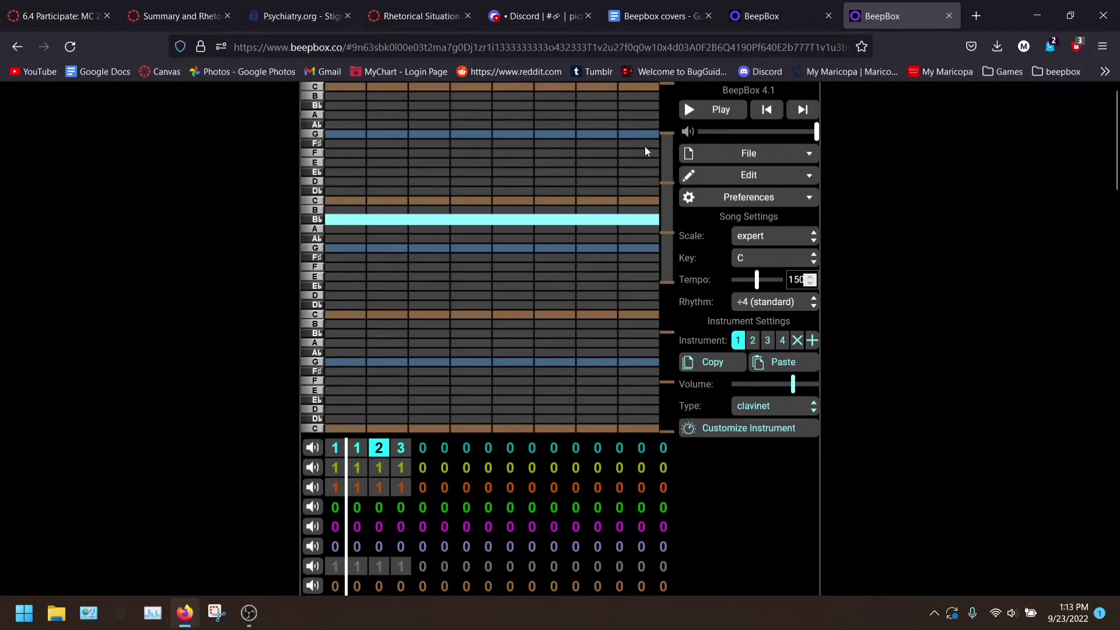
left_click_drag(645, 149, 655, 219)
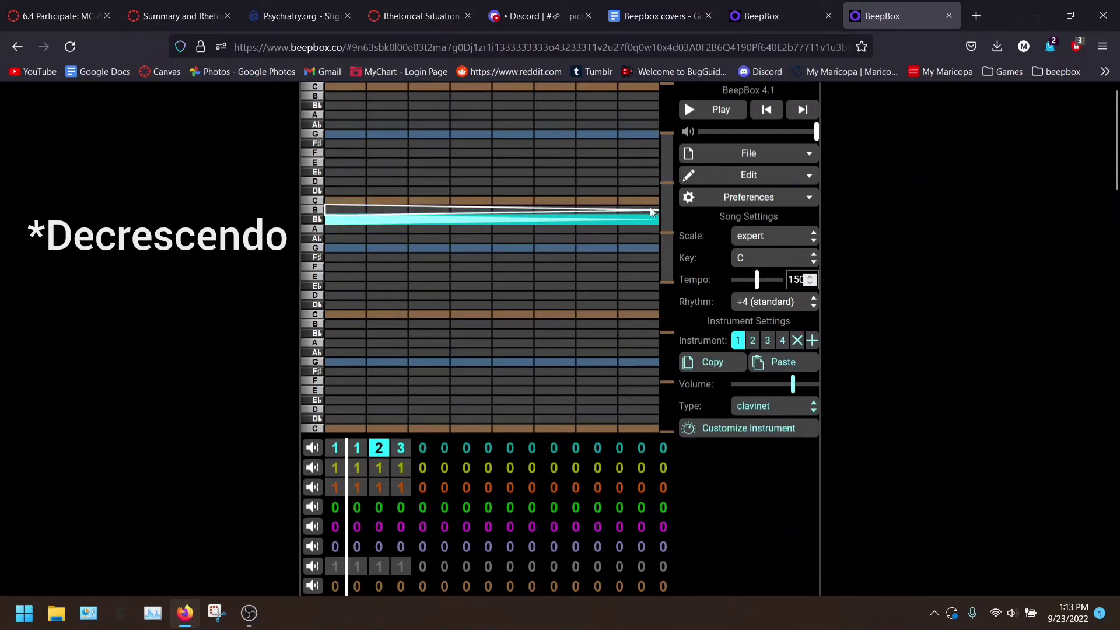
key("ctrl+z")
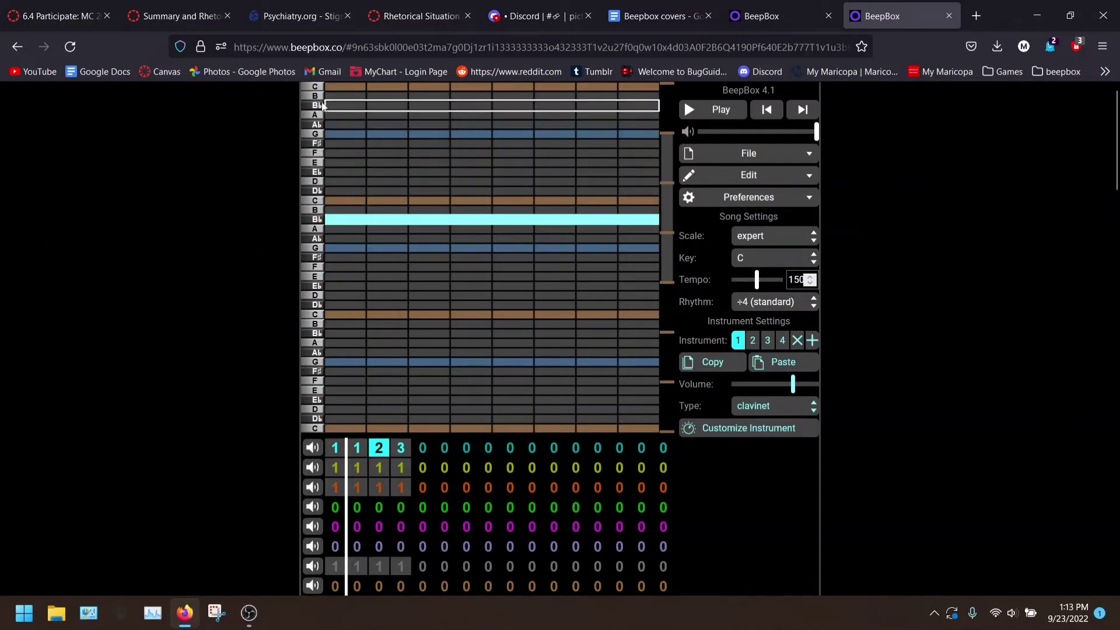
key("ctrl+y")
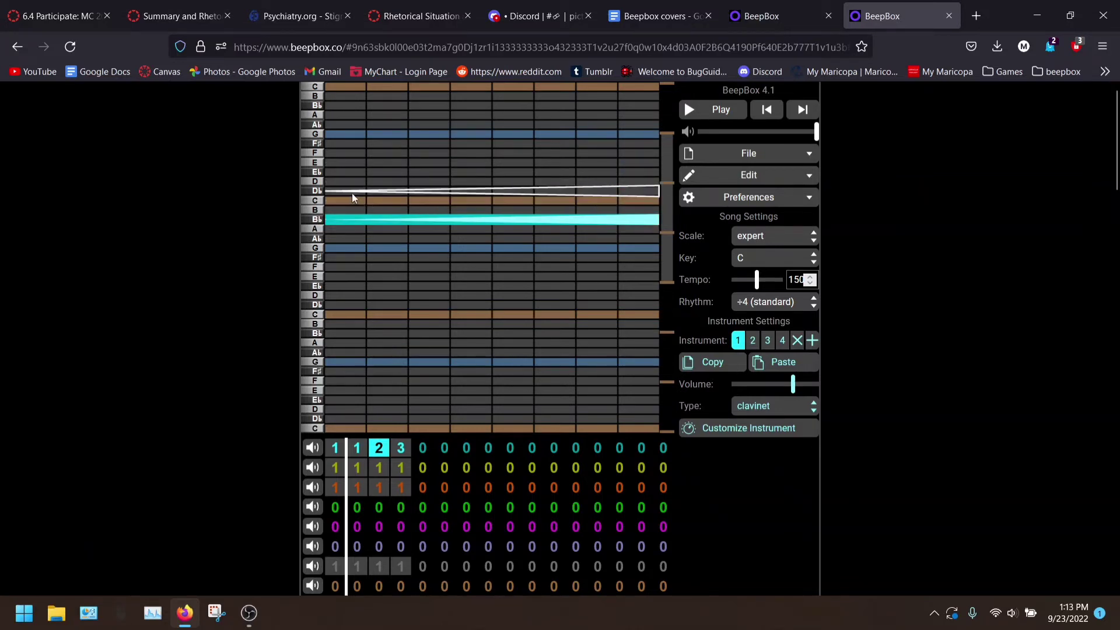
key("ctrl+z")
Fade bar 3's B♭ note down to its middle and back up, and play the bar.
left_click_drag(493, 114, 505, 234)
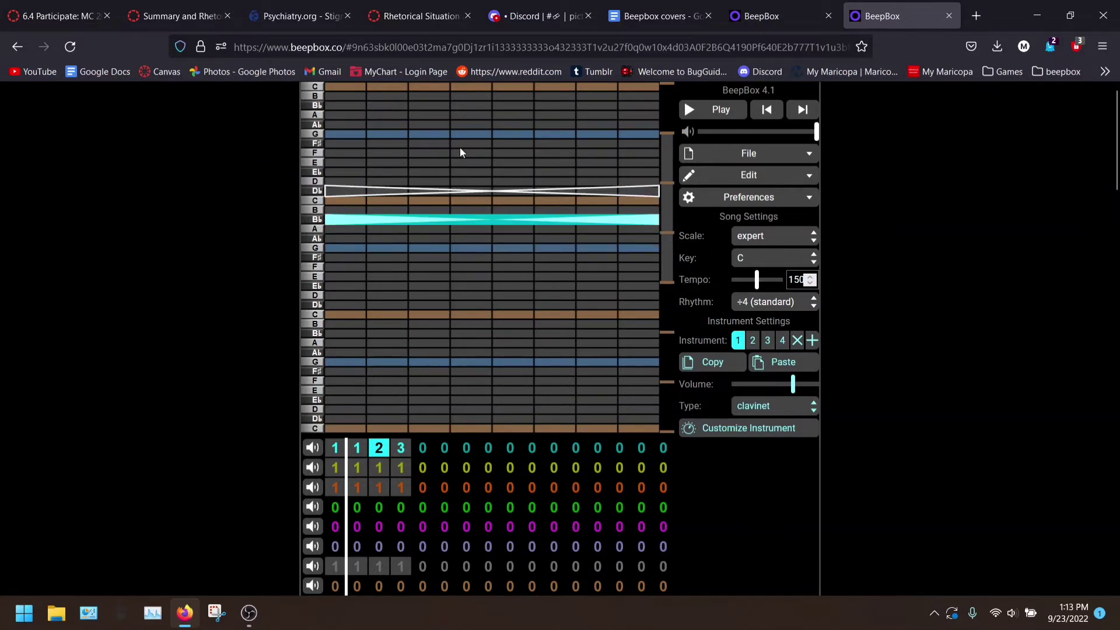
left_click(803, 109)
left_click(713, 111)
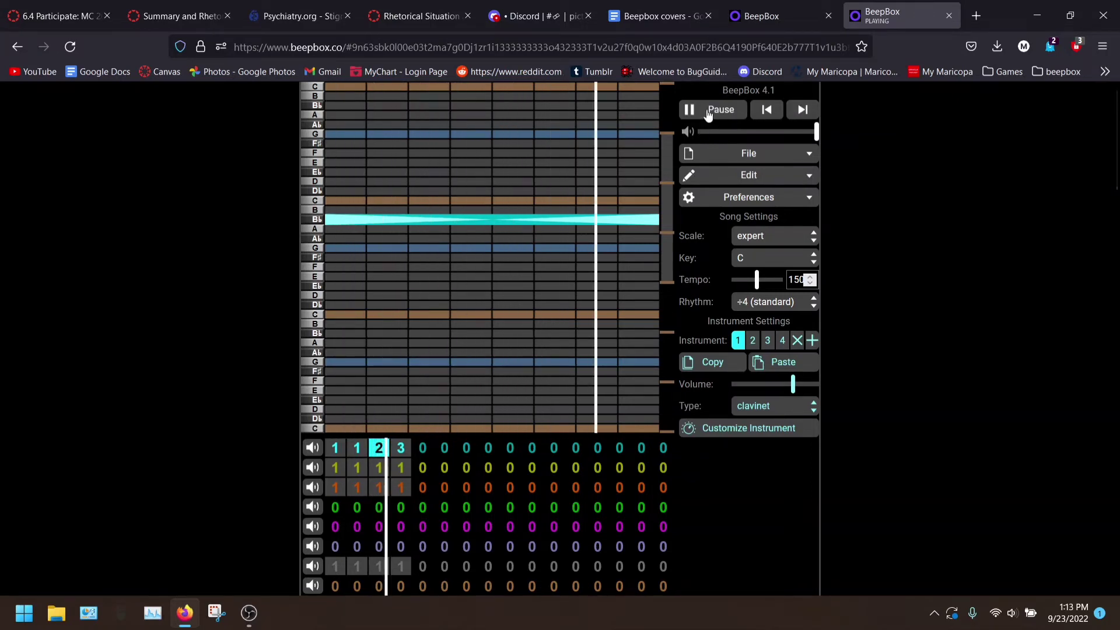
left_click(708, 112)
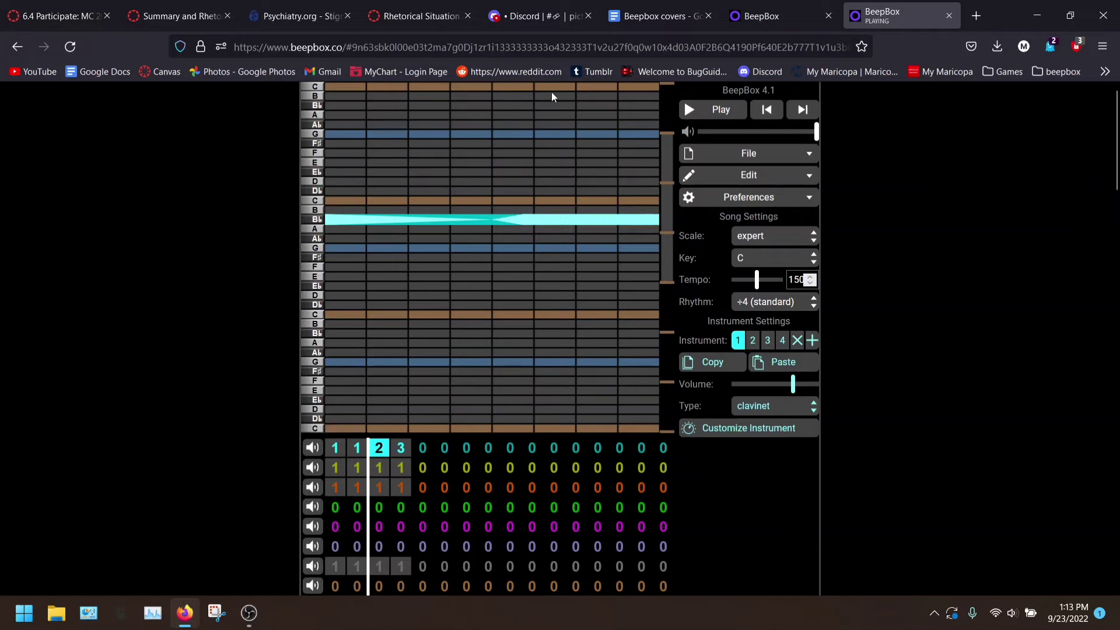
Replace bar 3's B♭ note with a full-bar D♭ note, bend its pitch down to A from mid-bar, and play it.
left_click(443, 220)
left_click_drag(335, 191, 689, 193)
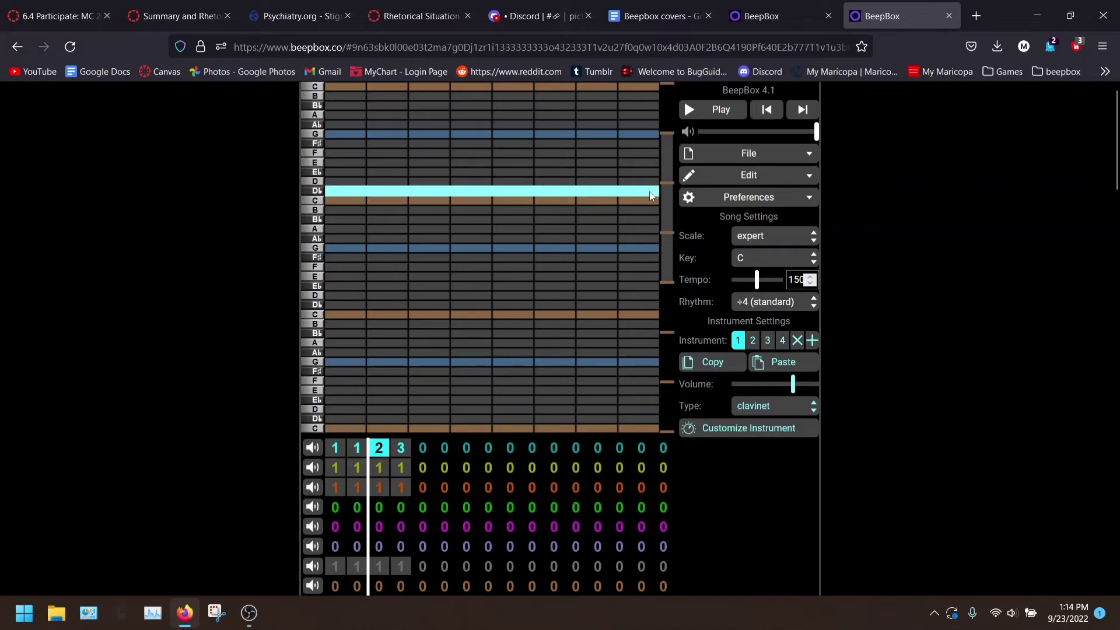
left_click_drag(651, 195, 636, 232)
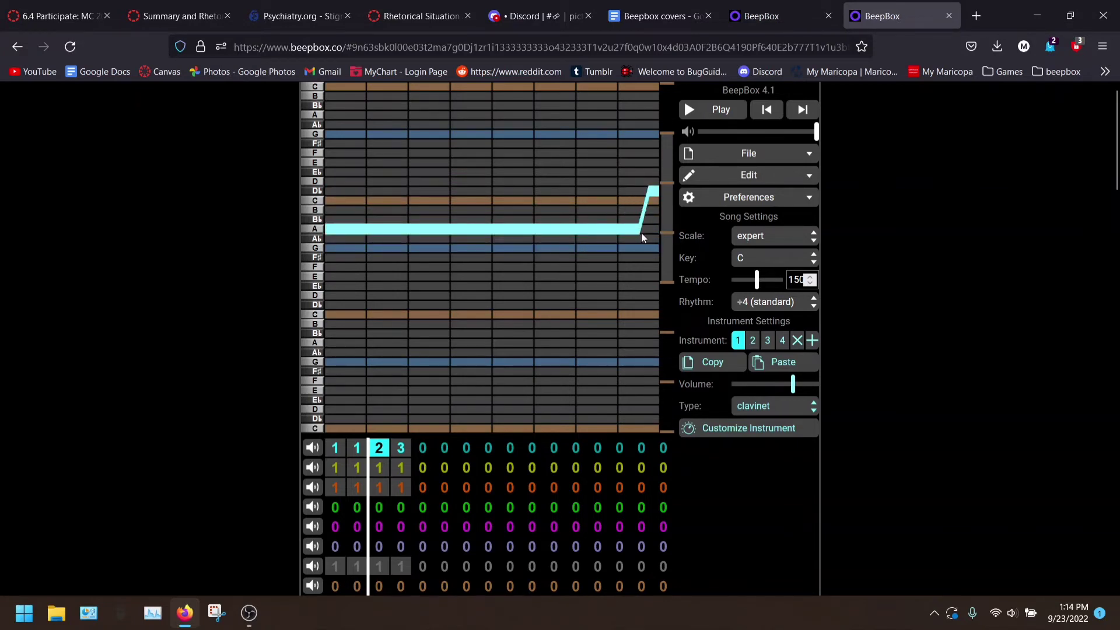
left_click_drag(645, 233, 509, 228)
left_click(722, 111)
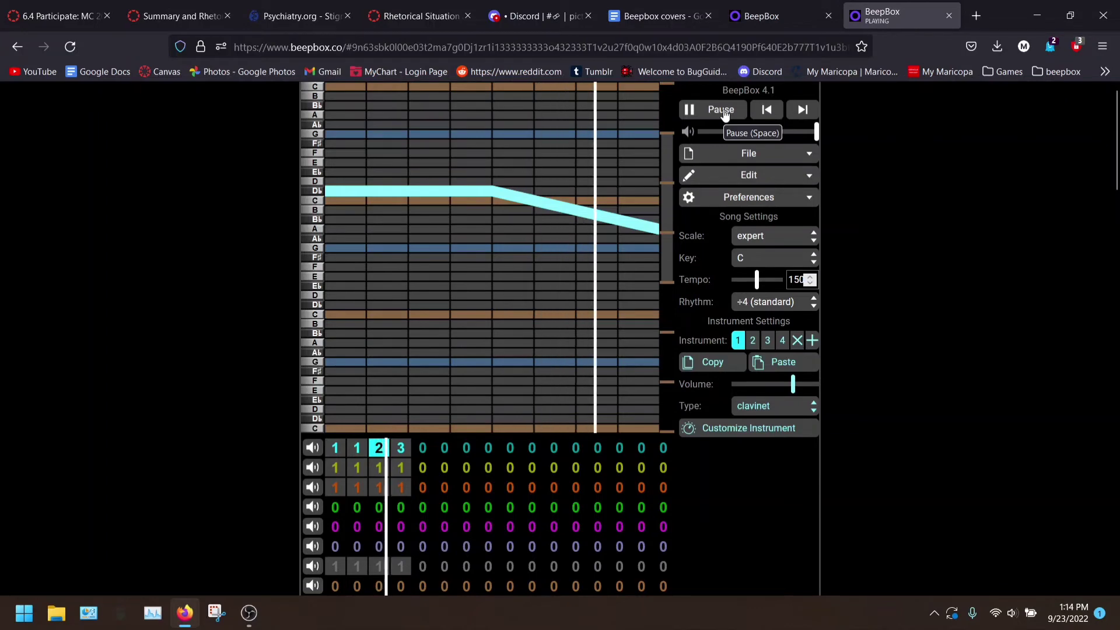
left_click(723, 114)
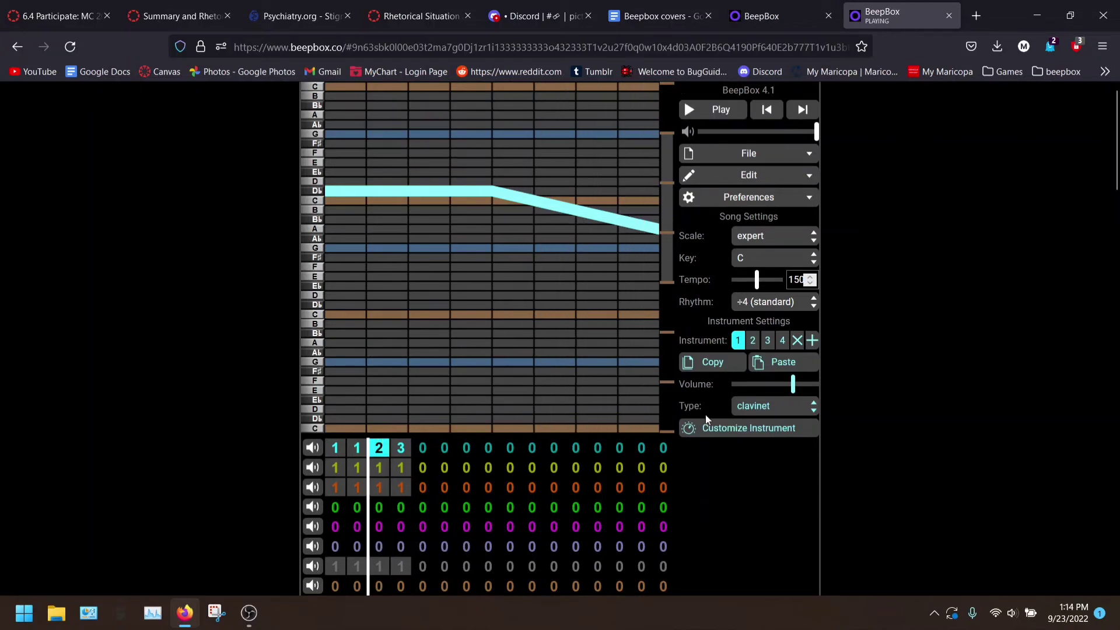
Clear bar 3's long note and add one-beat D♭ notes on beats 2 and 3, each bent down to B♭ at its end.
left_click_drag(534, 206, 524, 211)
left_click(524, 211)
left_click(380, 190)
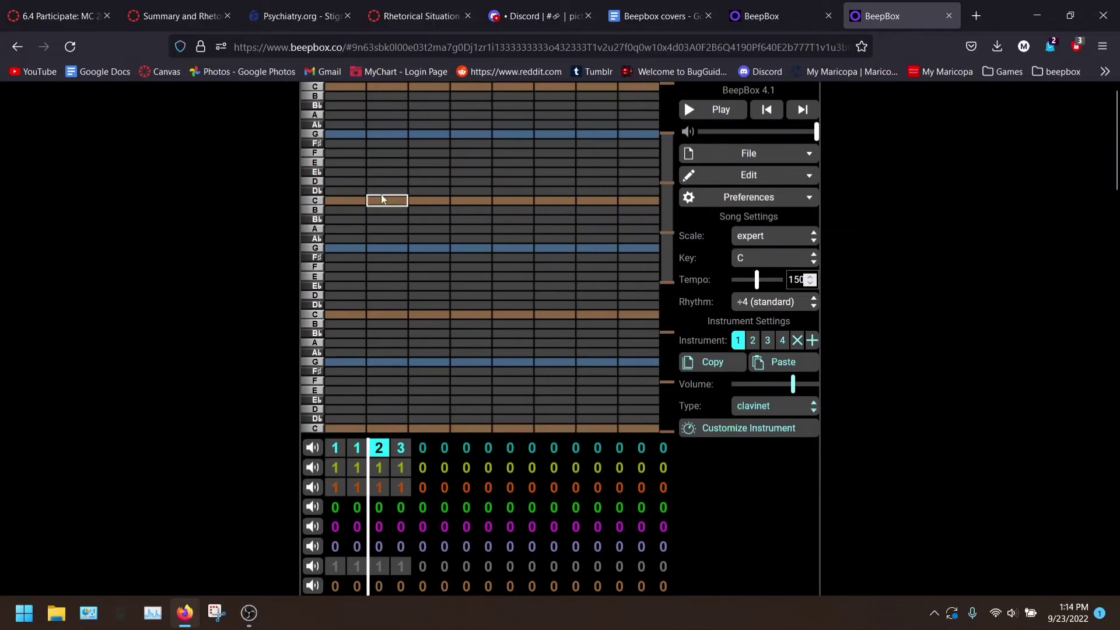
left_click_drag(403, 196, 450, 226)
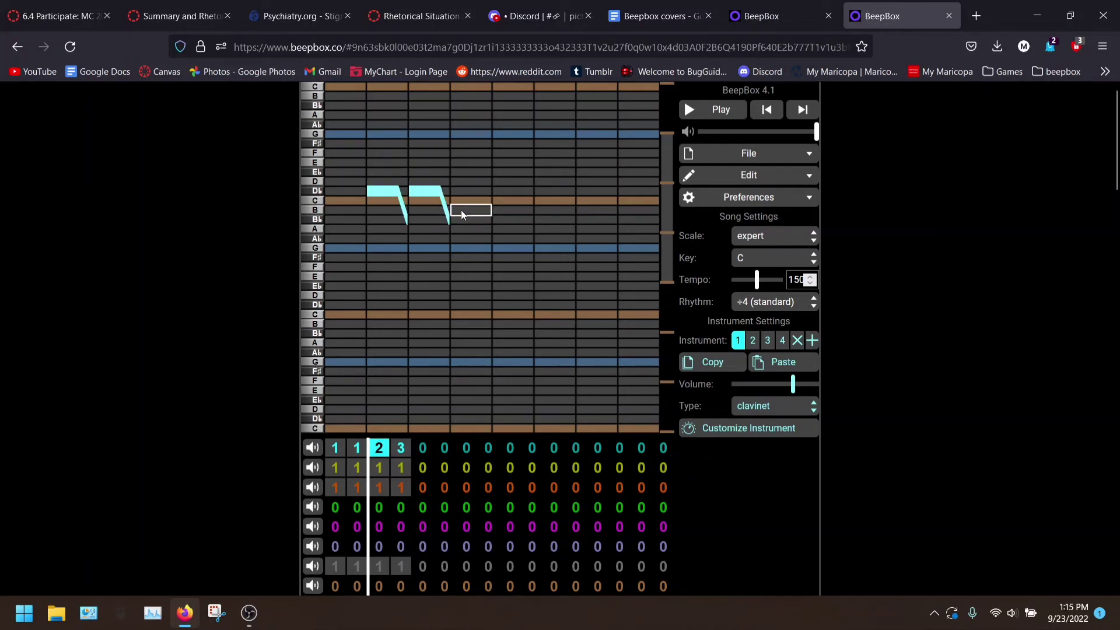
left_click(429, 190)
Fill the rest of bar 3 with unbent D♭ notes, ending in a run of short repeated ones, and play the bar.
left_click_drag(453, 192, 470, 191)
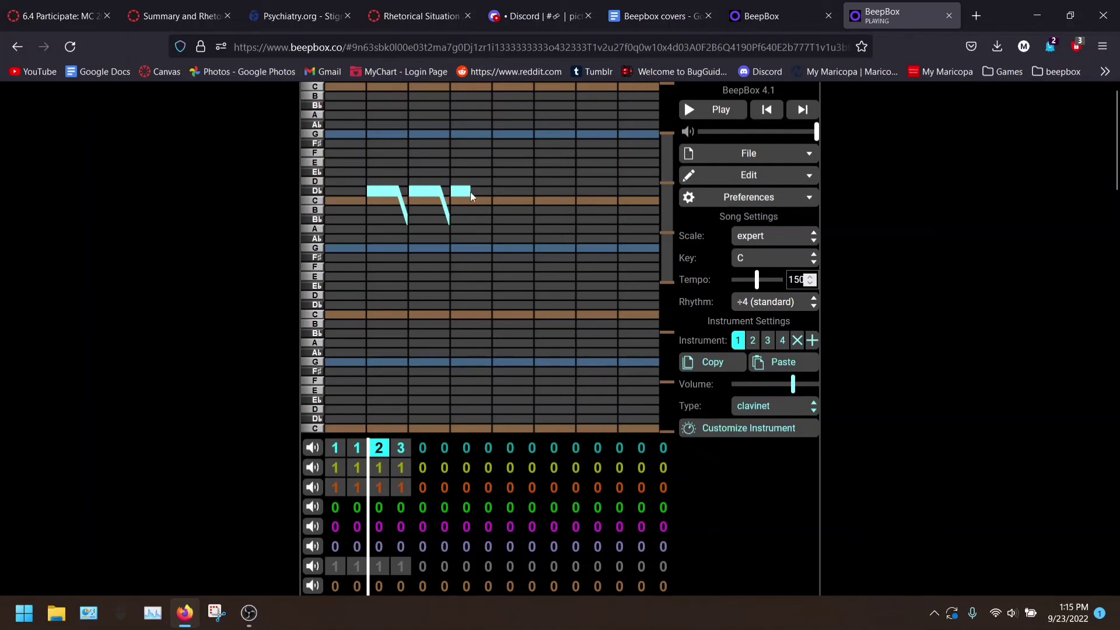
left_click(510, 193)
left_click(551, 192)
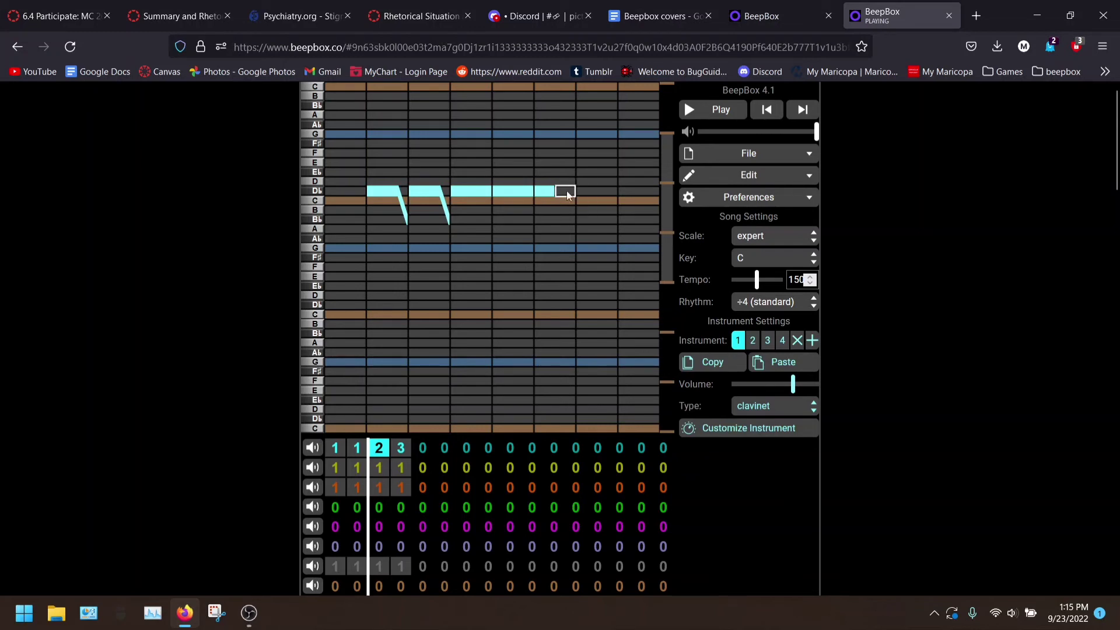
left_click(589, 201)
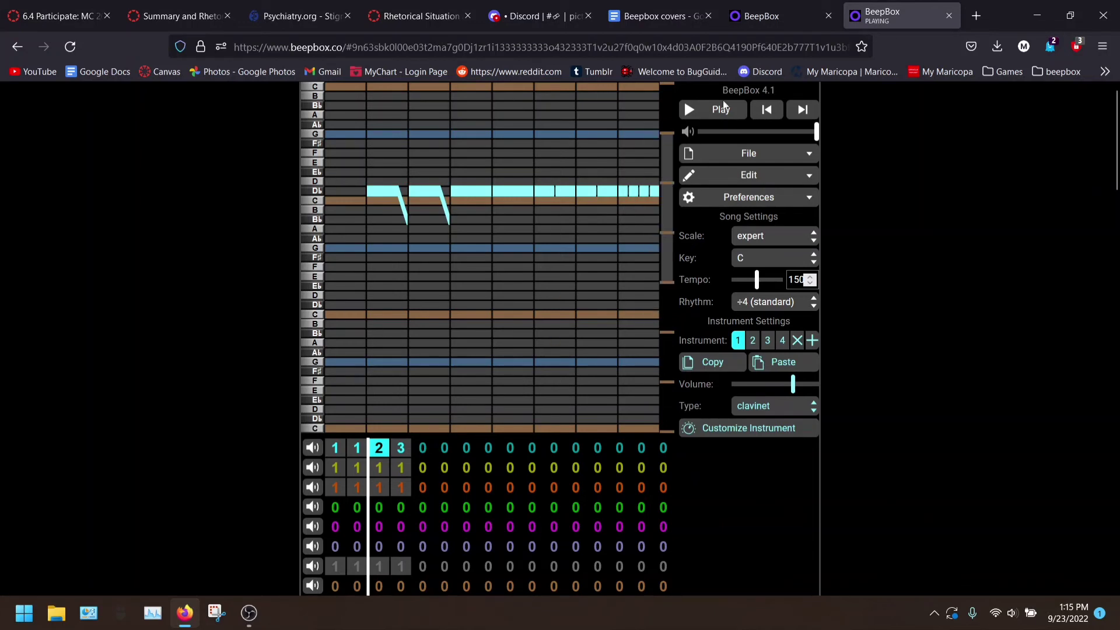
left_click(737, 115)
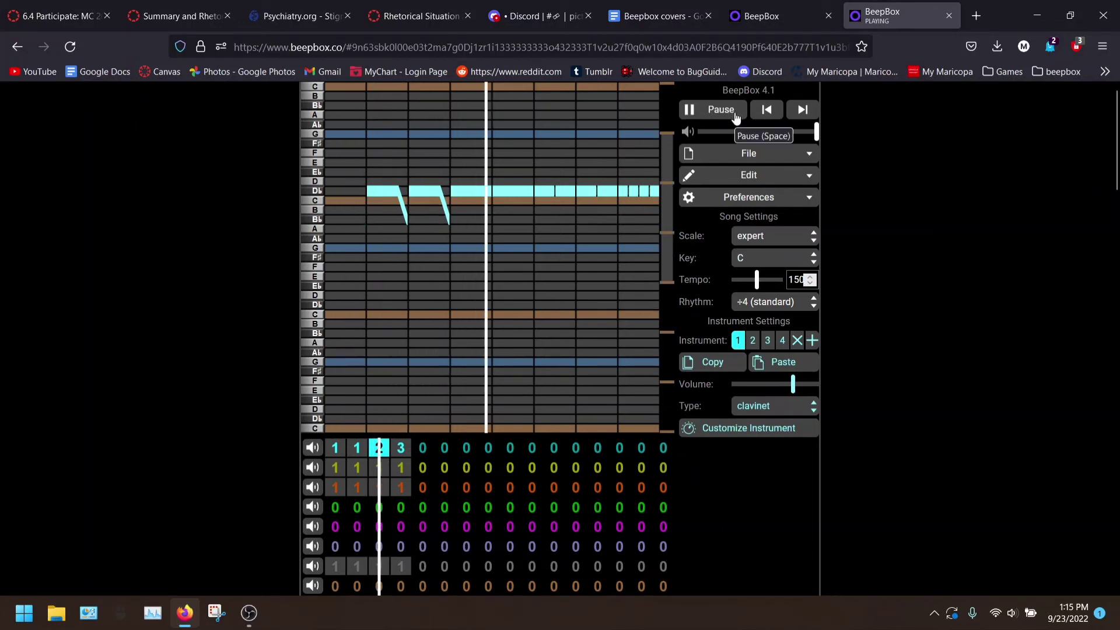
left_click(736, 117)
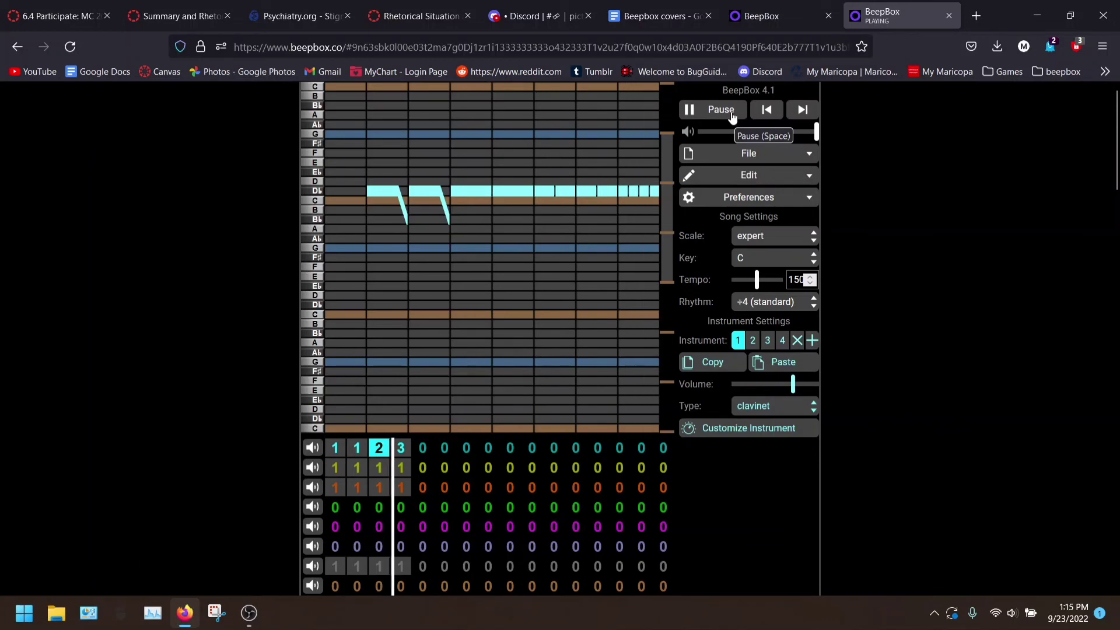
Add a full-bar note on the third-highest drum in bar 4 of the last channel, mute the first channel, and play it.
scroll(478, 488, "down", 2)
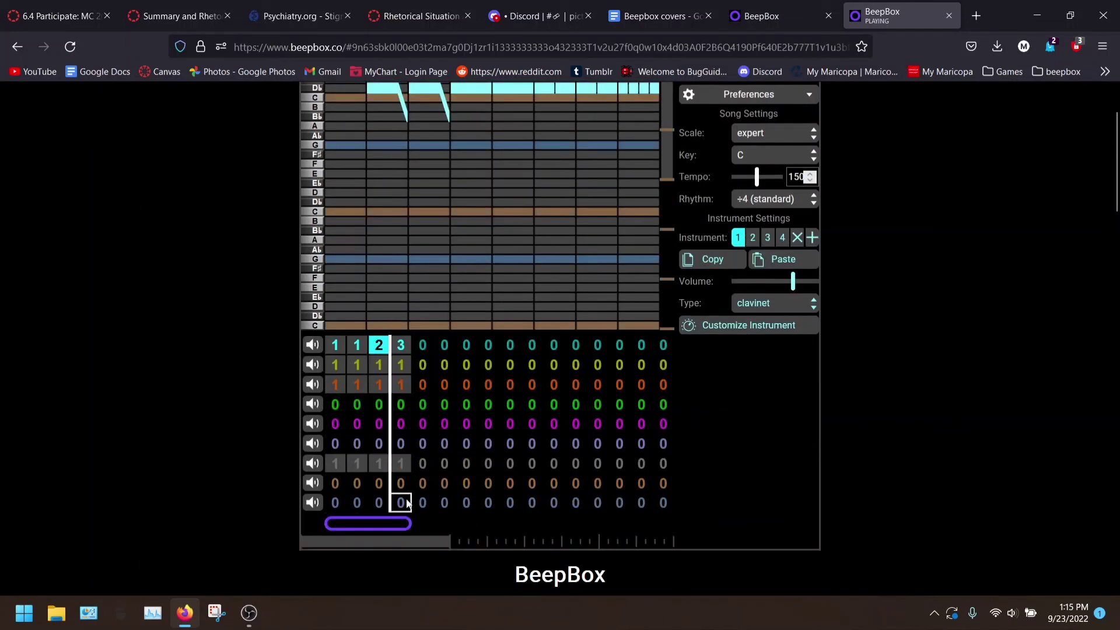
left_click(400, 502)
scroll(401, 408, "up", 2)
mouse_move(338, 155)
left_mouse_down()
mouse_move(659, 155)
mouse_move(650, 137)
left_mouse_up()
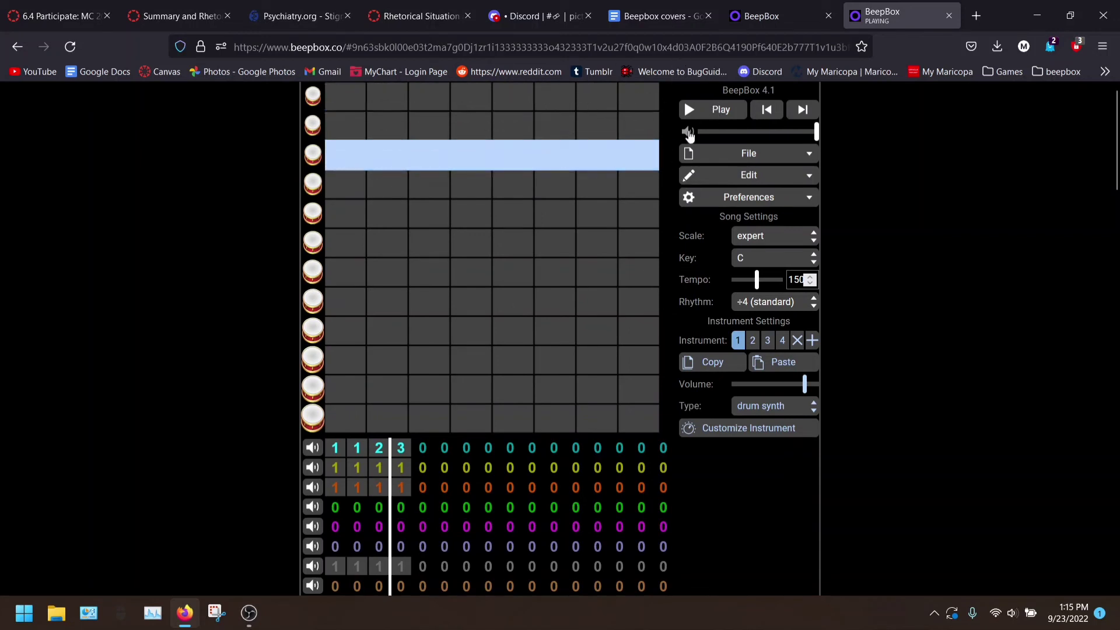
left_click(713, 112)
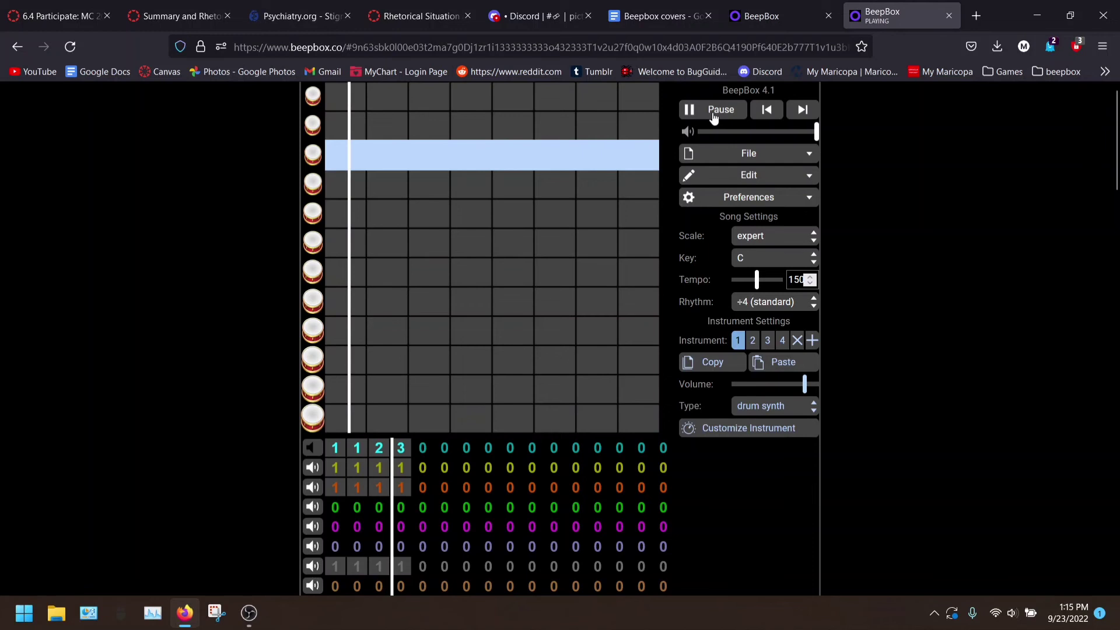
left_click(716, 112)
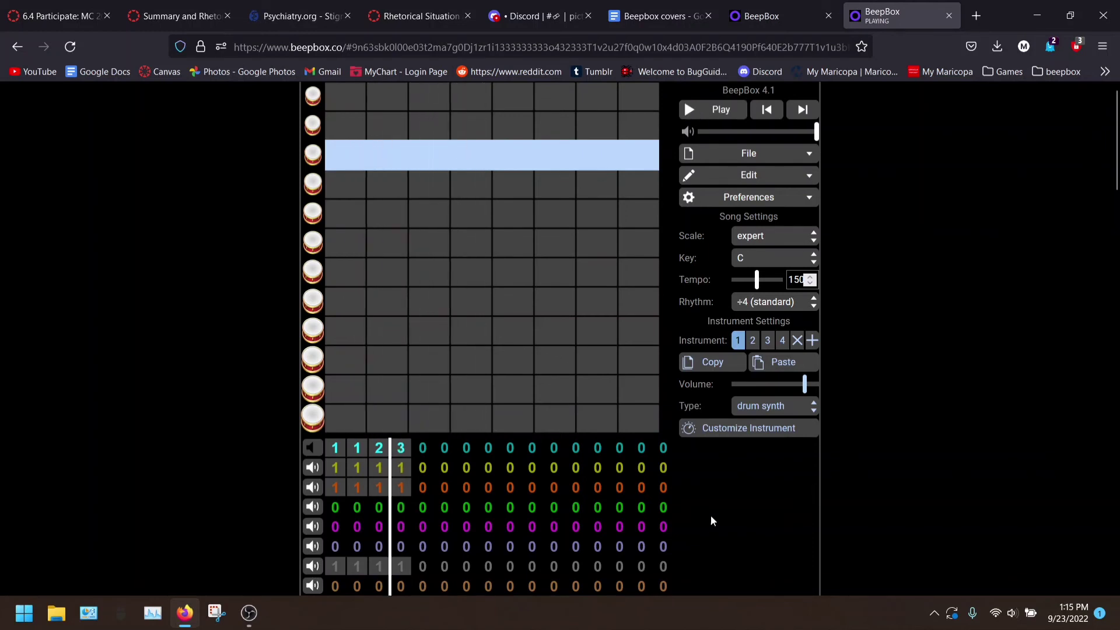
Set the drum channel's instrument type to chip noise and play bar 4.
left_click(771, 408)
left_click(804, 262)
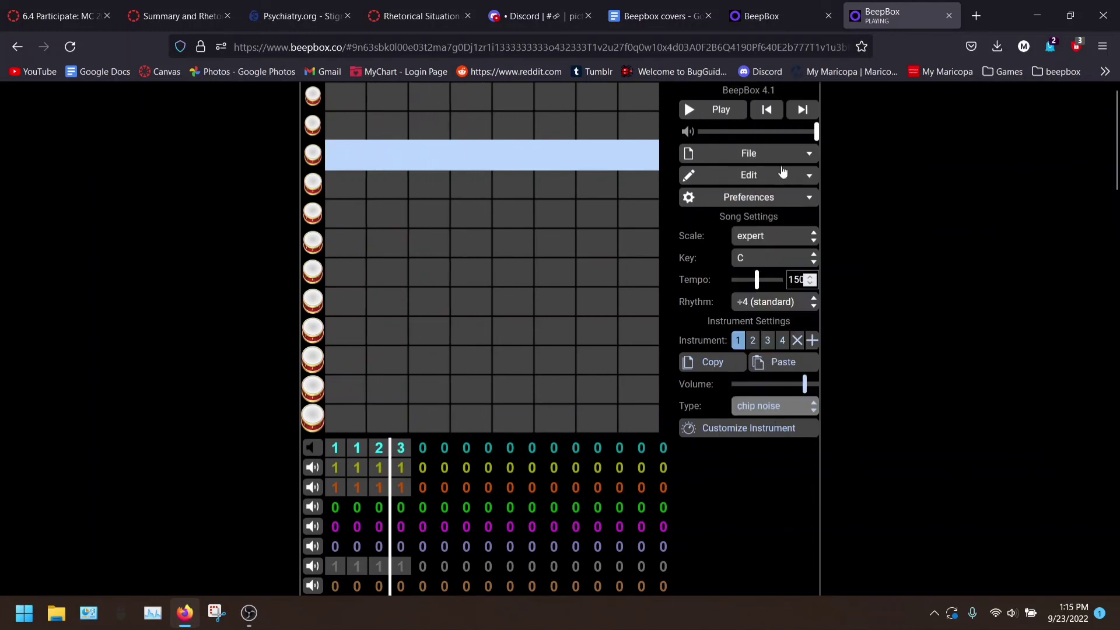
left_click(739, 111)
left_click(739, 111)
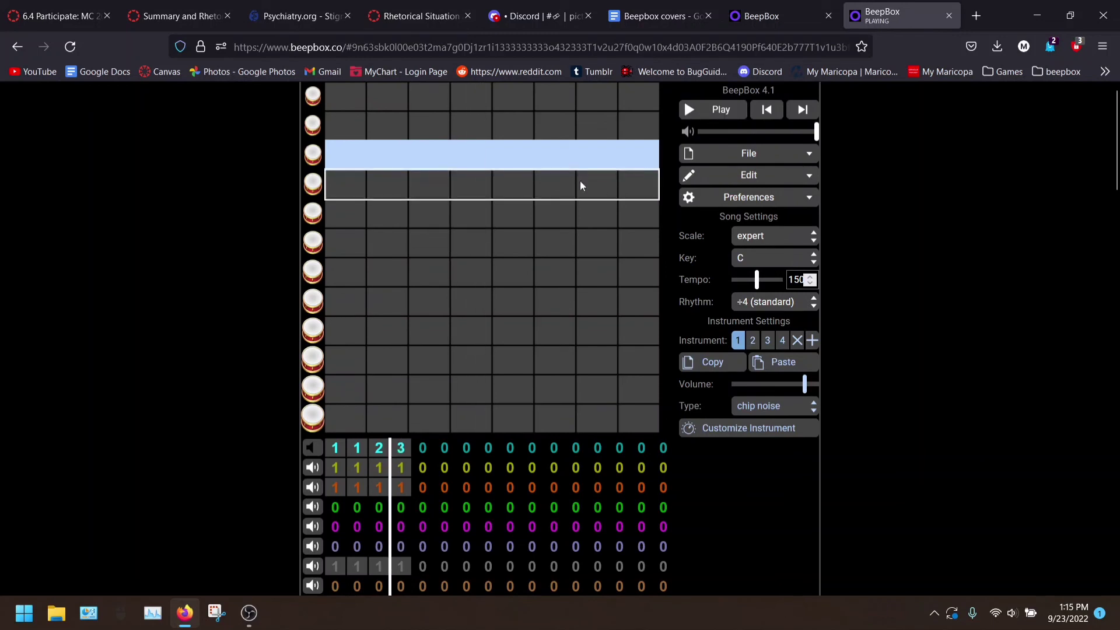
Try shortening the full-bar drum note to three beats and to a half beat, and delete it.
left_click_drag(596, 175, 389, 171)
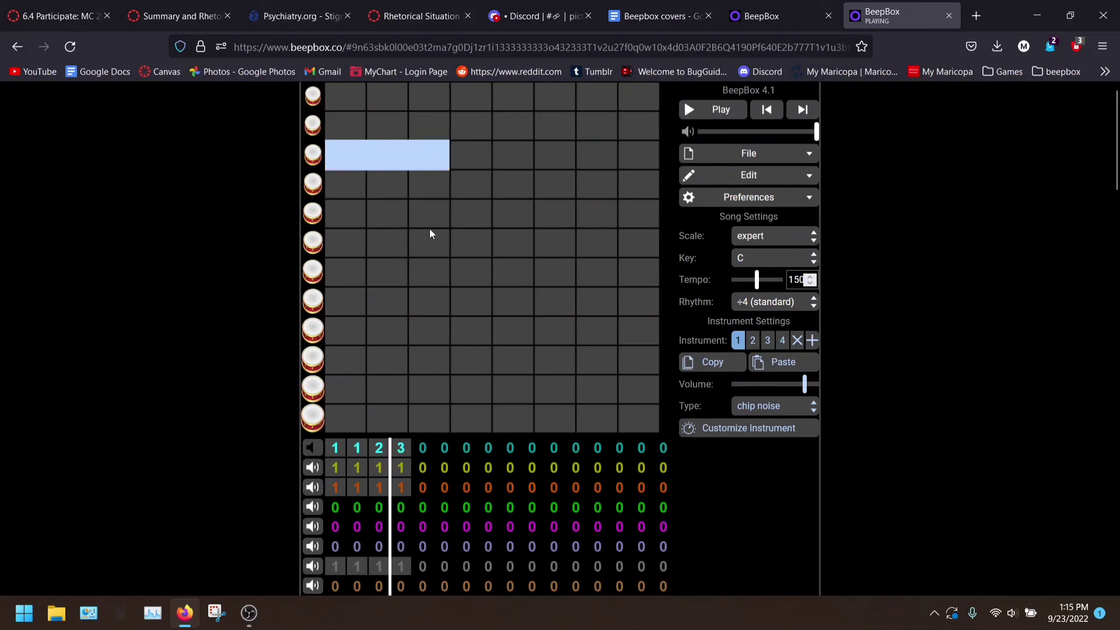
left_click_drag(452, 94, 446, 173)
left_click(445, 93)
left_click_drag(367, 175, 577, 212)
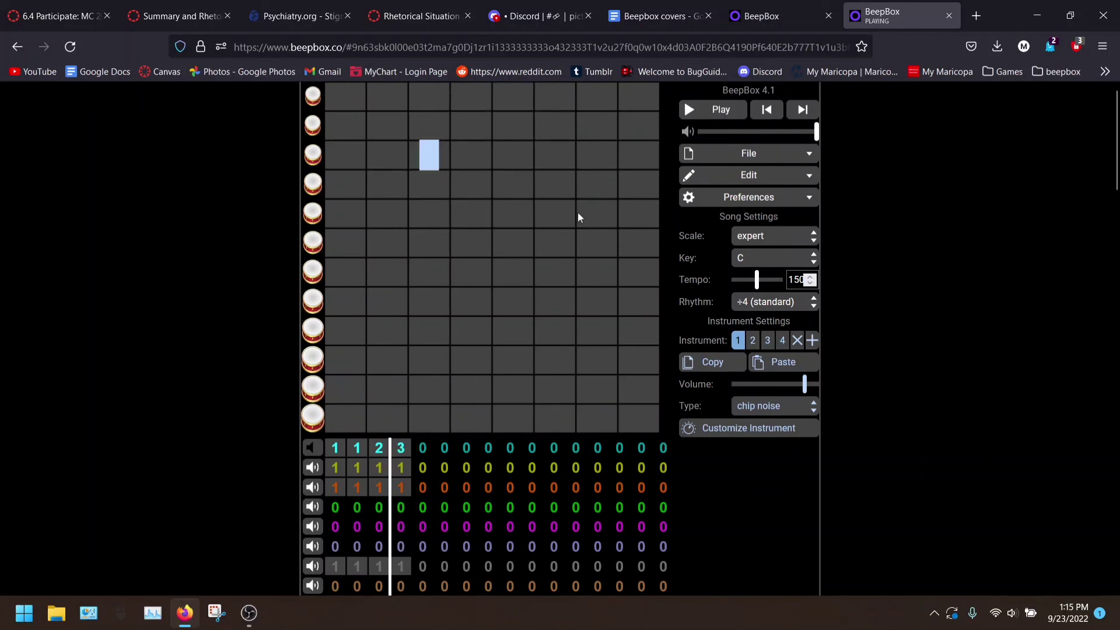
left_click(429, 156)
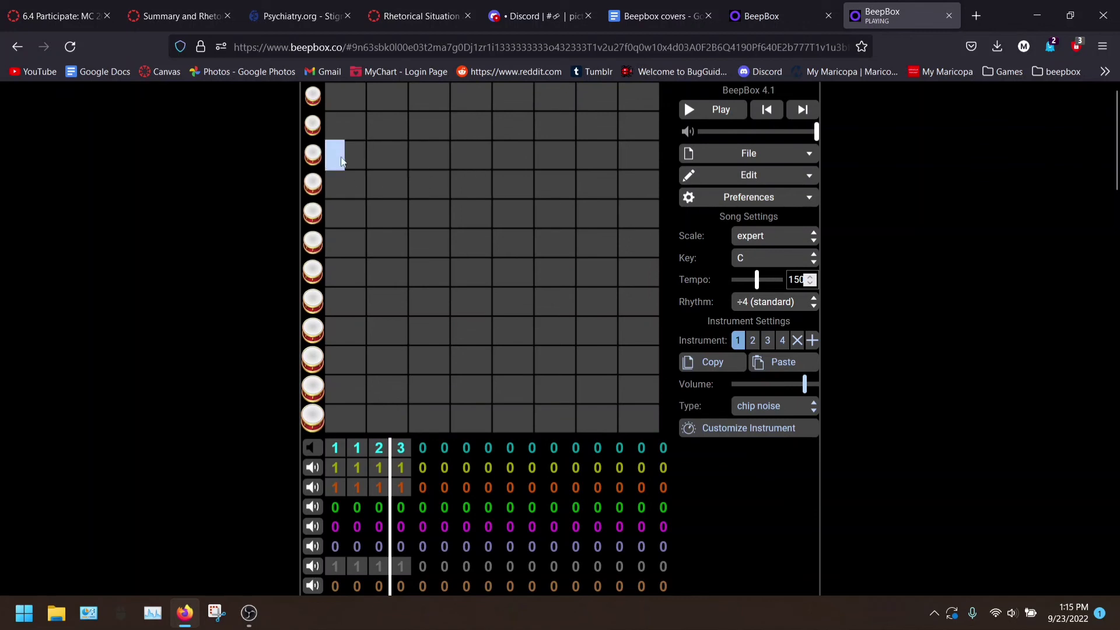
Redraw the full-bar drum note on the third-highest drum, shape its volume into a crescendo across the whole bar, and play it.
left_click_drag(342, 161, 668, 186)
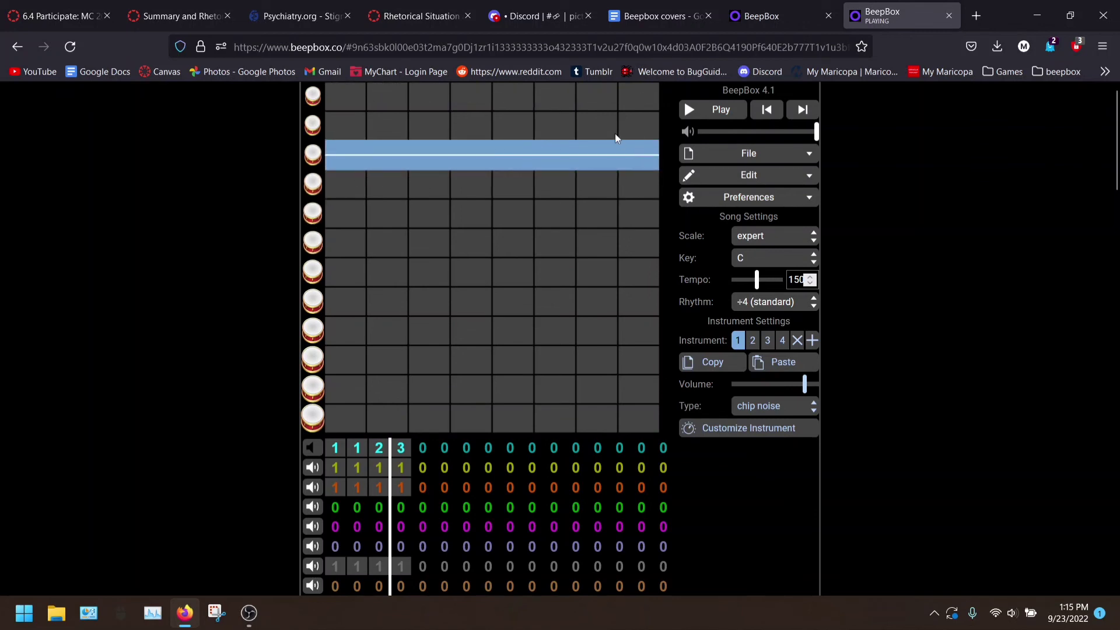
left_click_drag(643, 122, 635, 16)
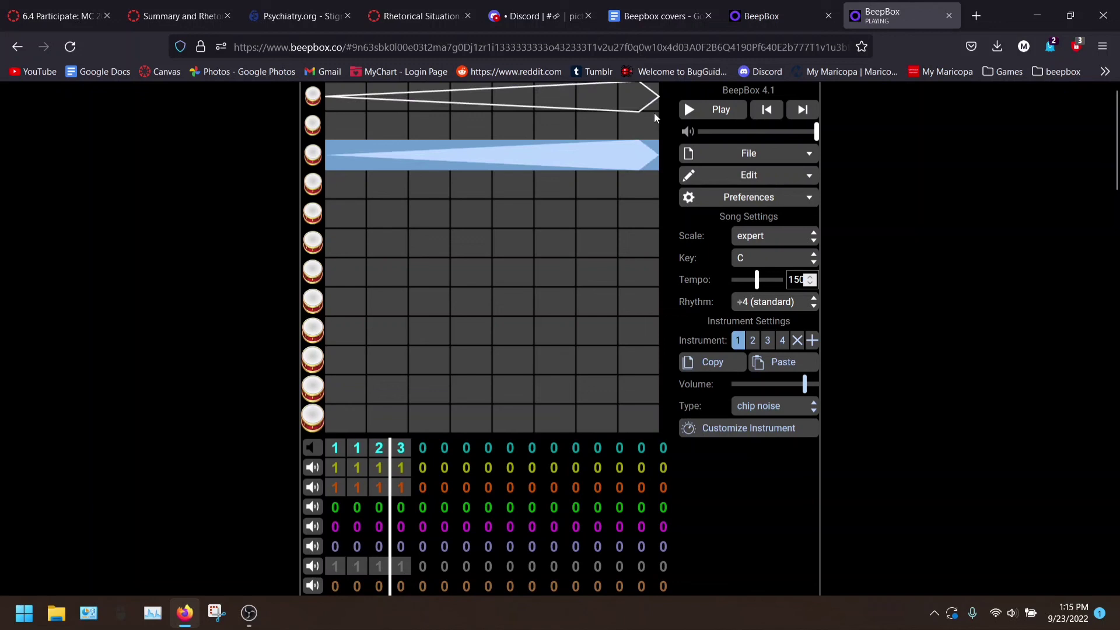
left_click(705, 115)
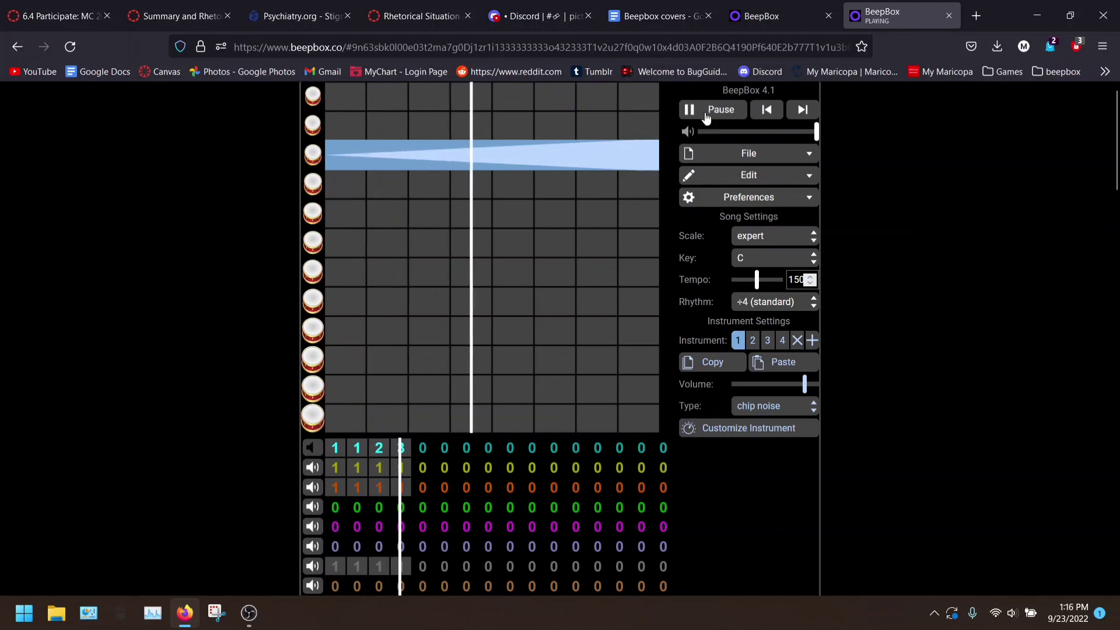
left_click(705, 114)
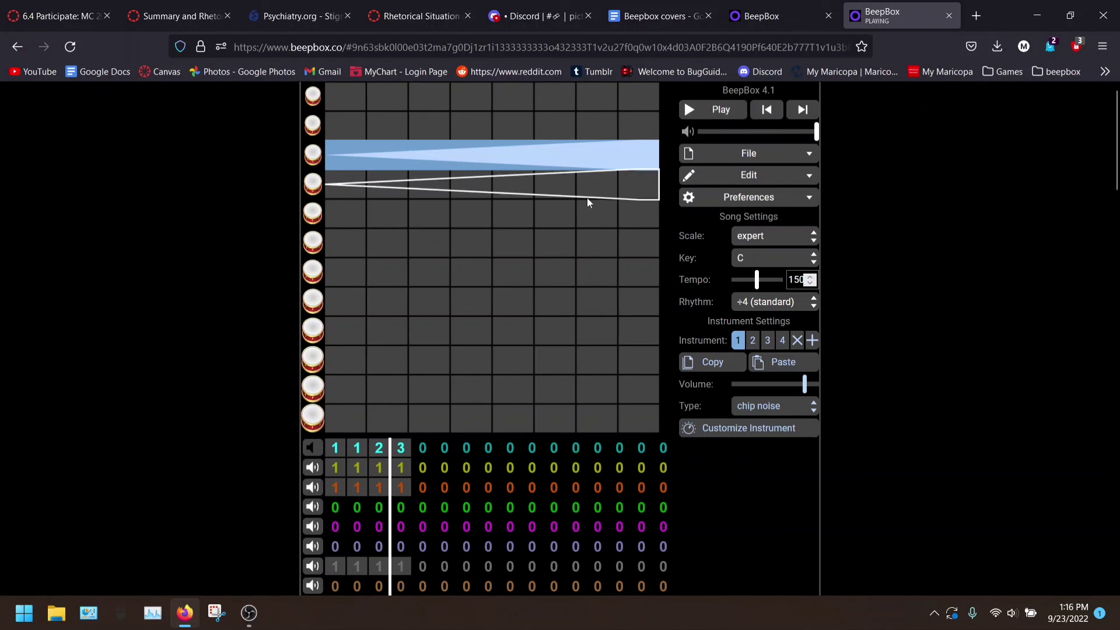